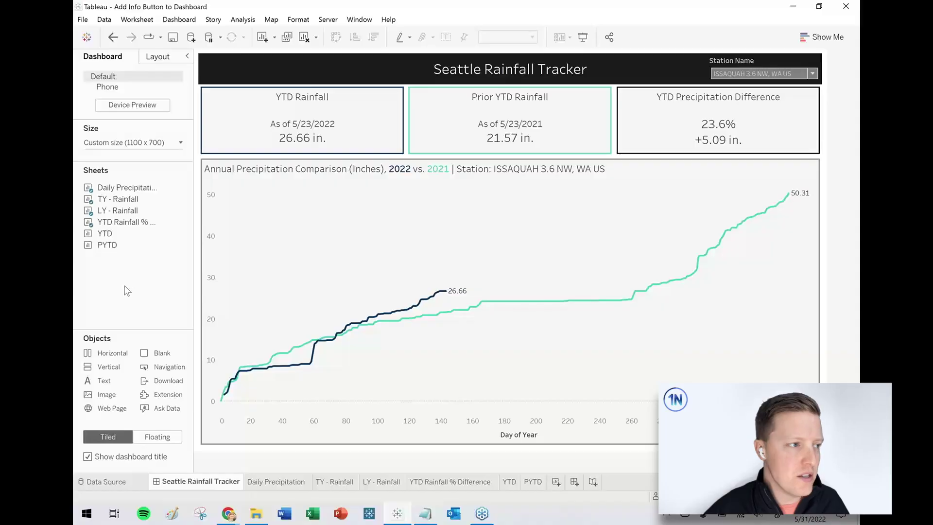
Switch to the Chrome window showing the 'Evolution of Matthew Boyd' example viz.
key(alt+Tab)
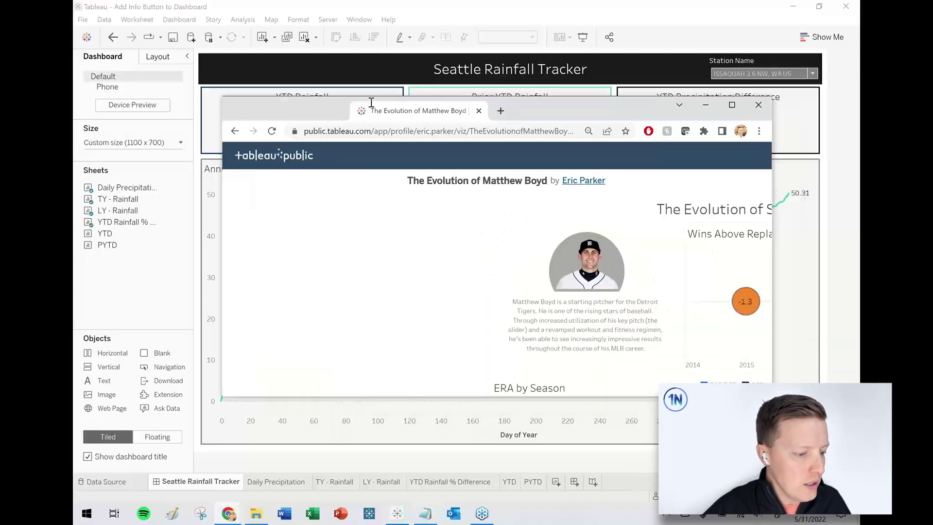
Maximize the browser and reveal the viz's info popup with data source and metric definitions.
double_click(480, 104)
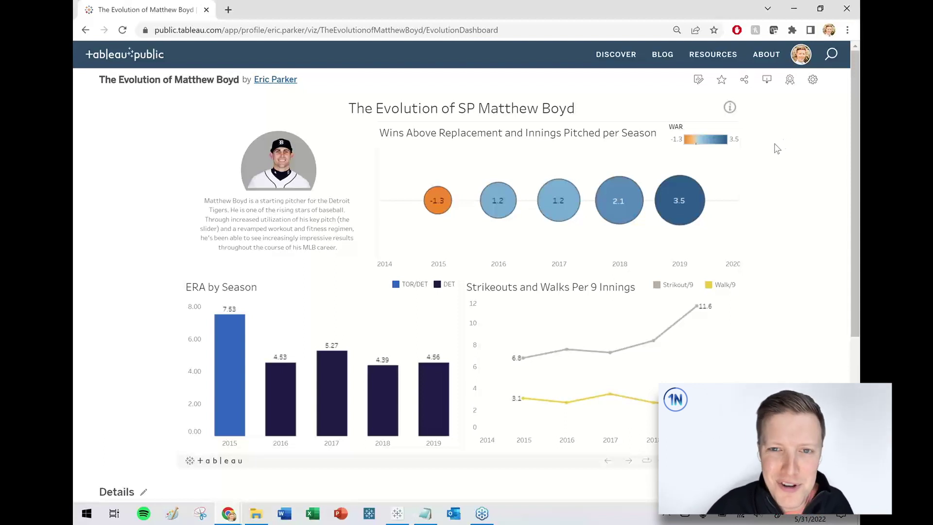
mouse_move(730, 108)
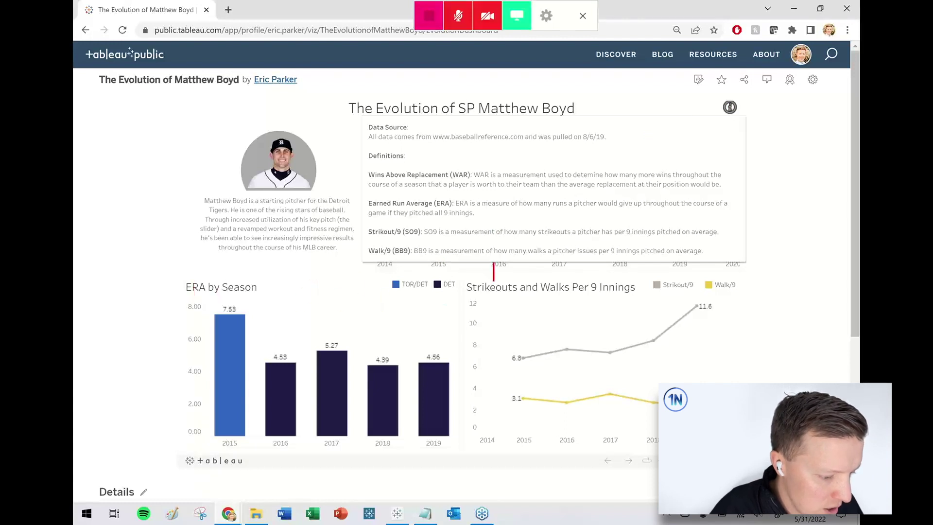
Annotate the viz with red bullet lines: -Data Source, -Refresh Date, -Contact Info.
text(-Data )
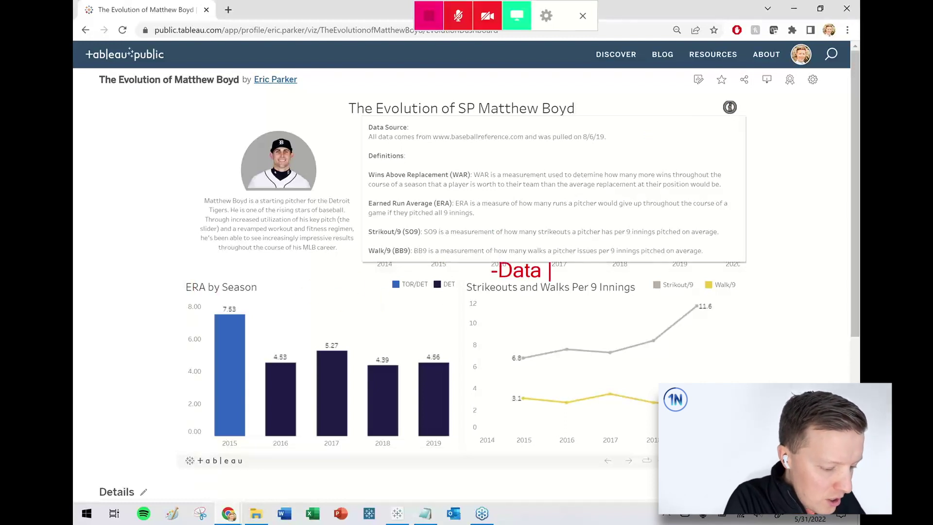
text(Source)
key(Return)
text(-R)
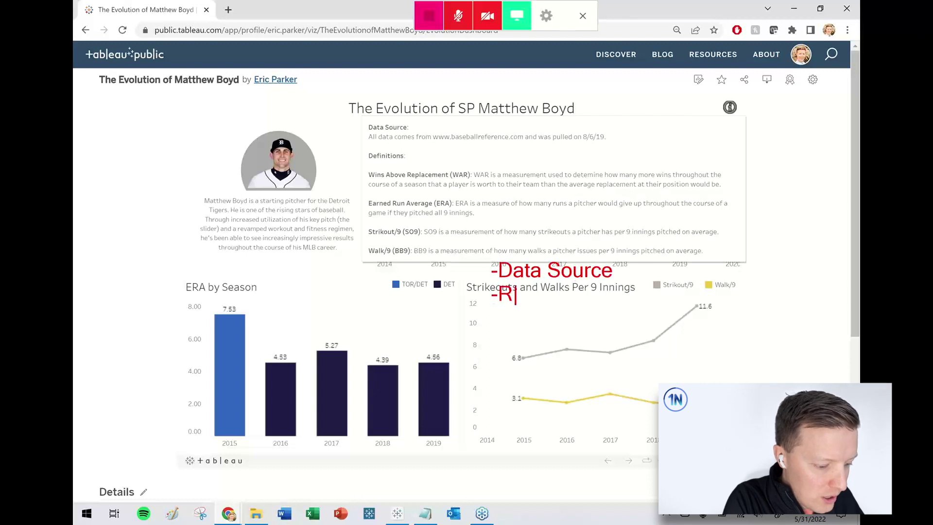
text(efresh Date)
key(Return)
text(-)
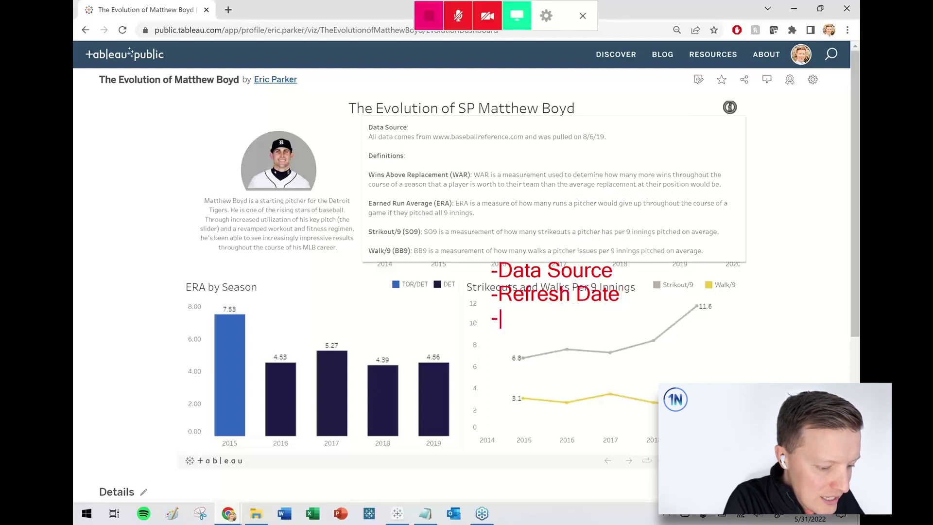
text(Contact Info)
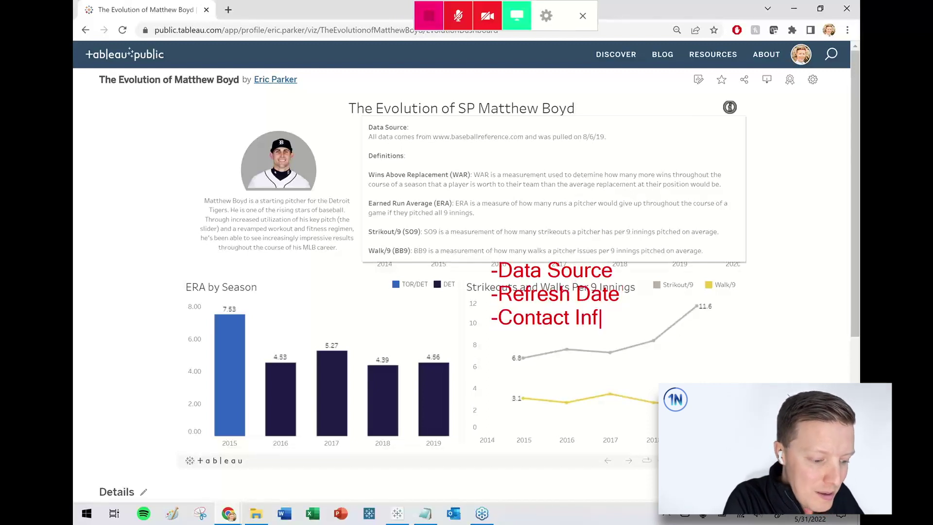
key(Return)
Add '-Data Definitions' and '-Security Data Messages' bullets, then circle the (i) icon in red.
text(-Data de)
key(BackSpace)
key(BackSpace)
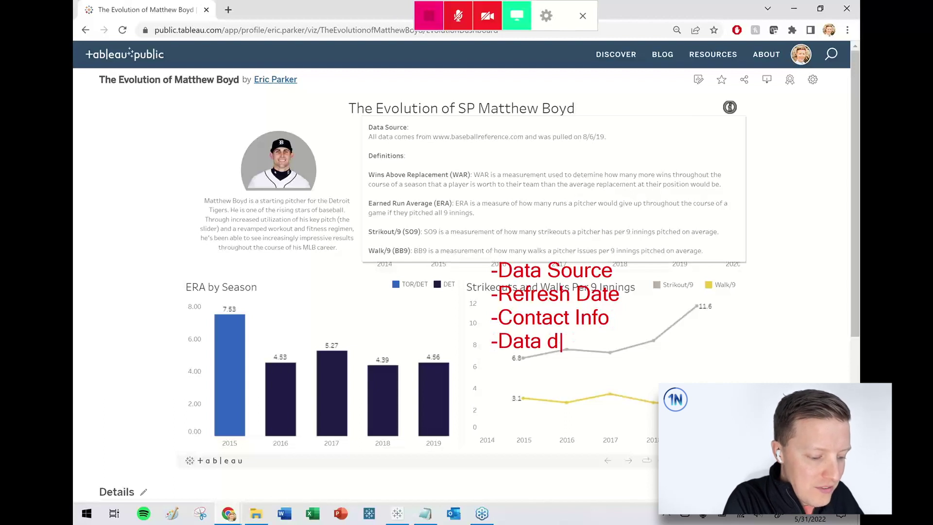
text(Defini)
key(BackSpace)
key(BackSpace)
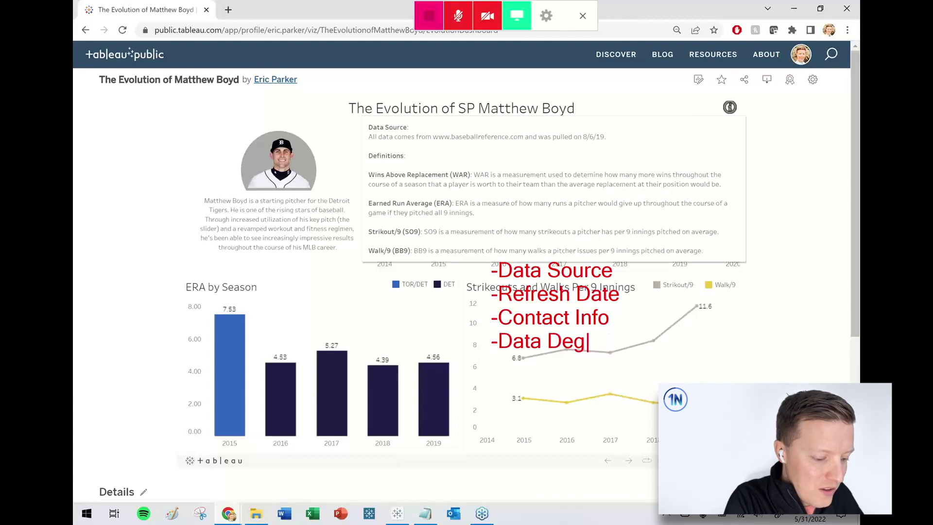
key(BackSpace)
key(BackSpace)
text(finitions)
key(Return)
text(-S)
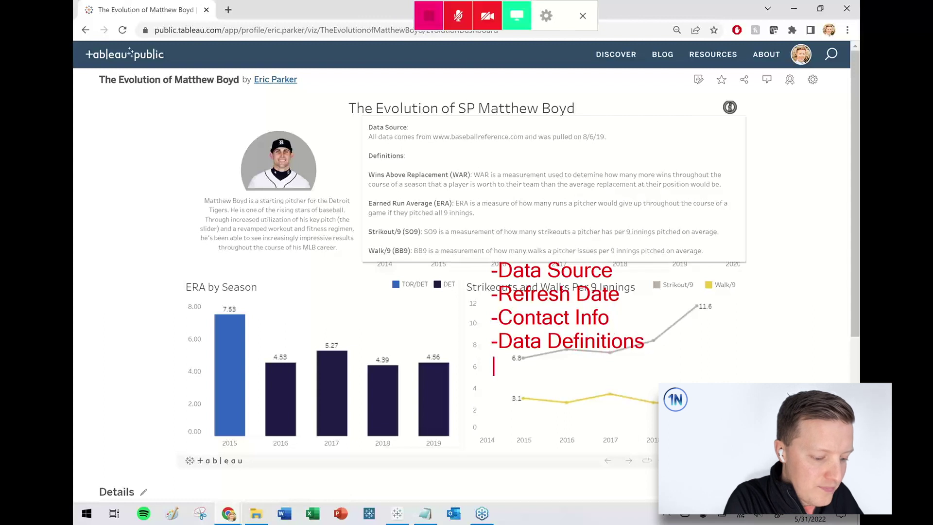
text(ecurity )
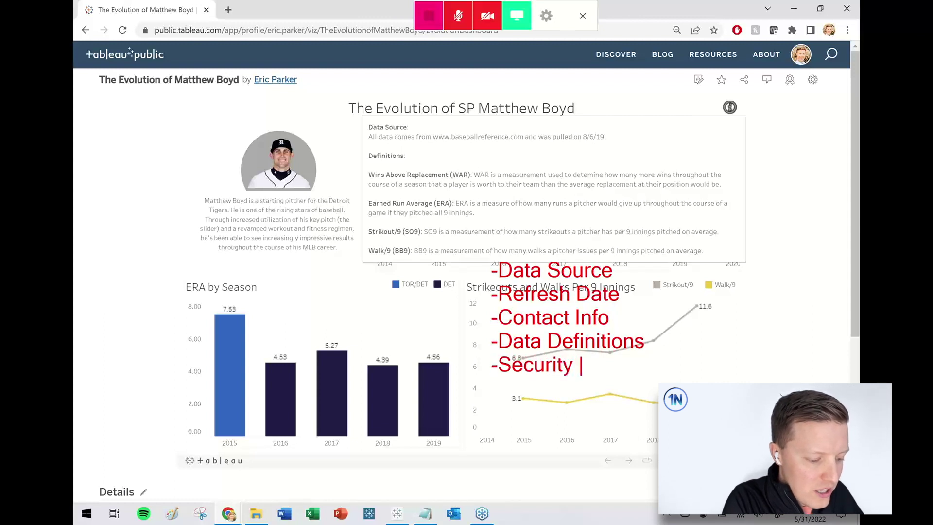
text(Data Messages)
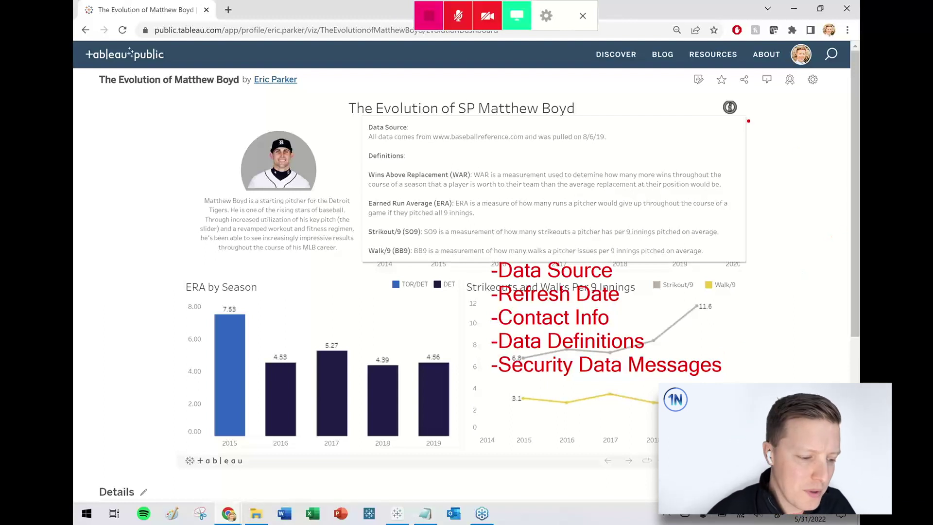
mouse_move(727, 94)
mouse_down()
mouse_move(700, 108)
mouse_move(731, 96)
mouse_up()
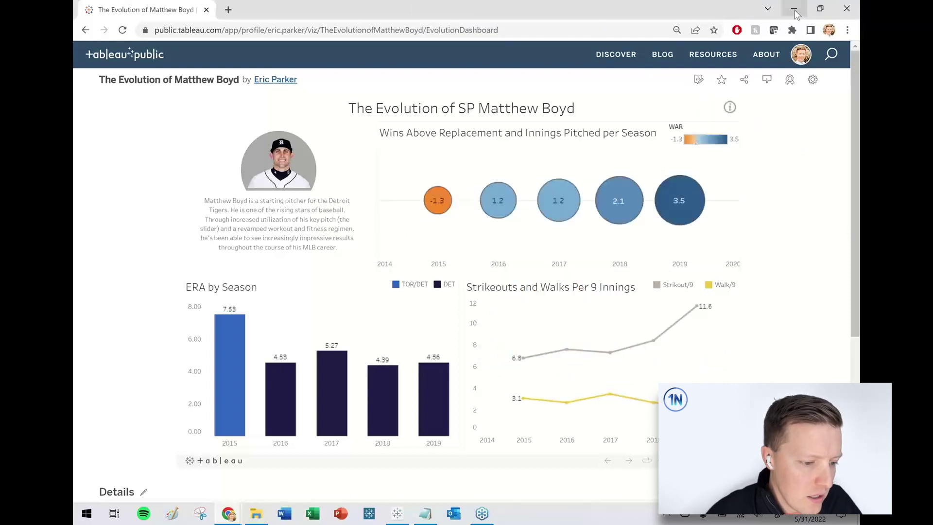
Clear the annotations, return to Tableau, and add a new blank worksheet.
click(794, 8)
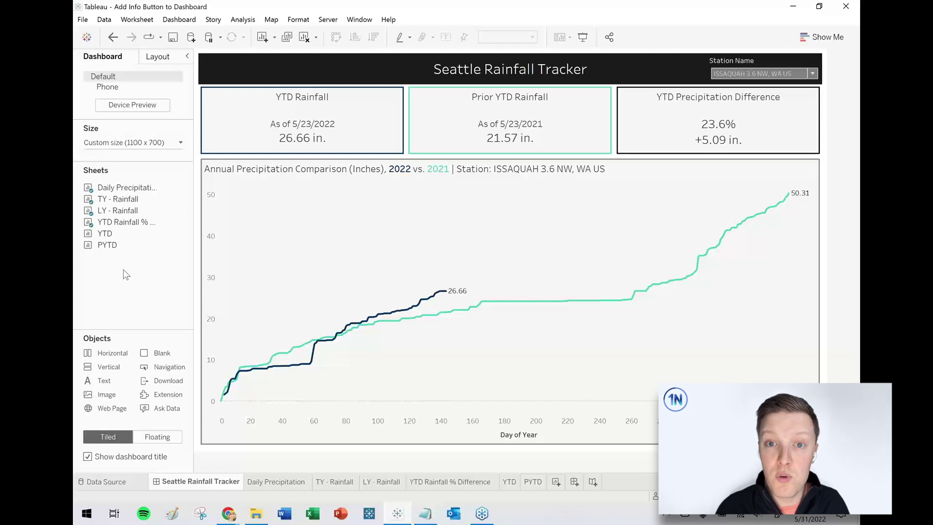
click(555, 482)
Rename the new worksheet to 'Info'.
double_click(559, 481)
key(BackSpace)
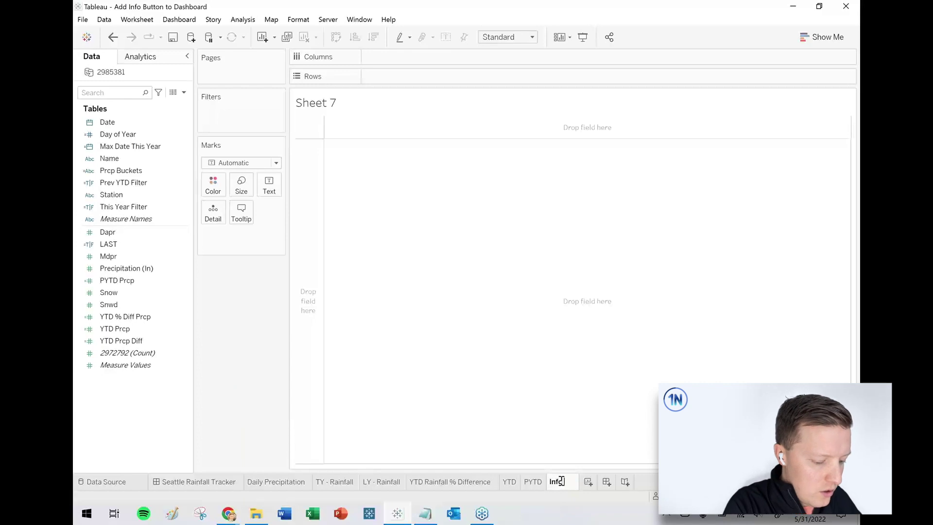
text(Info)
key(Return)
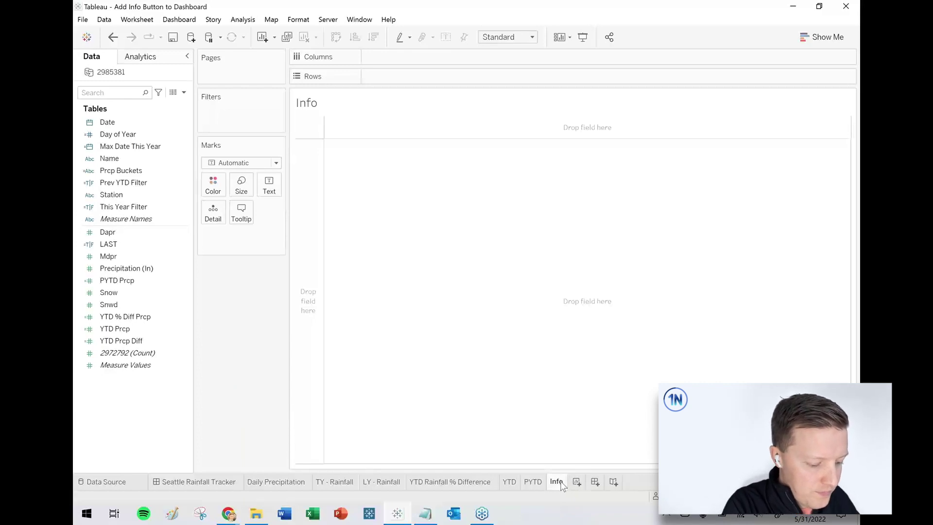
Create a calculated field named '1' with the formula MAX(1).
right_click(141, 397)
click(179, 249)
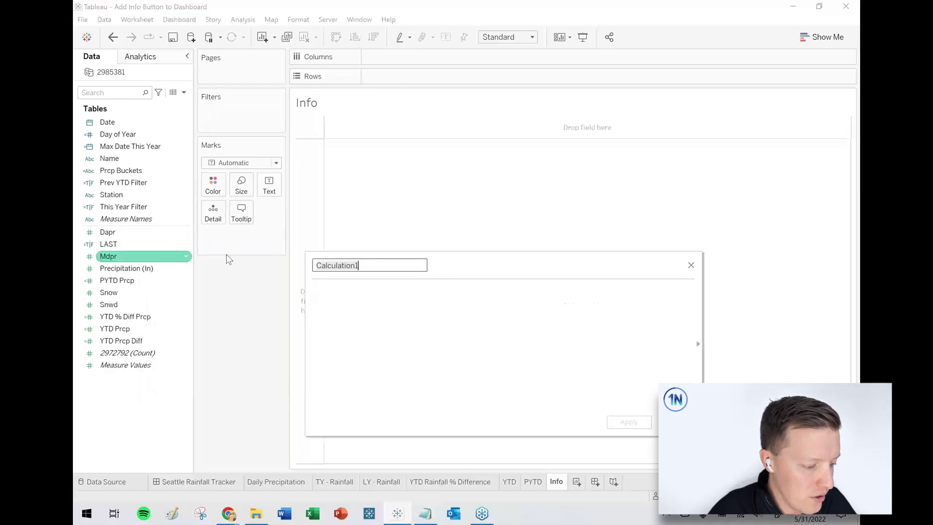
text(1)
click(392, 309)
text(1)
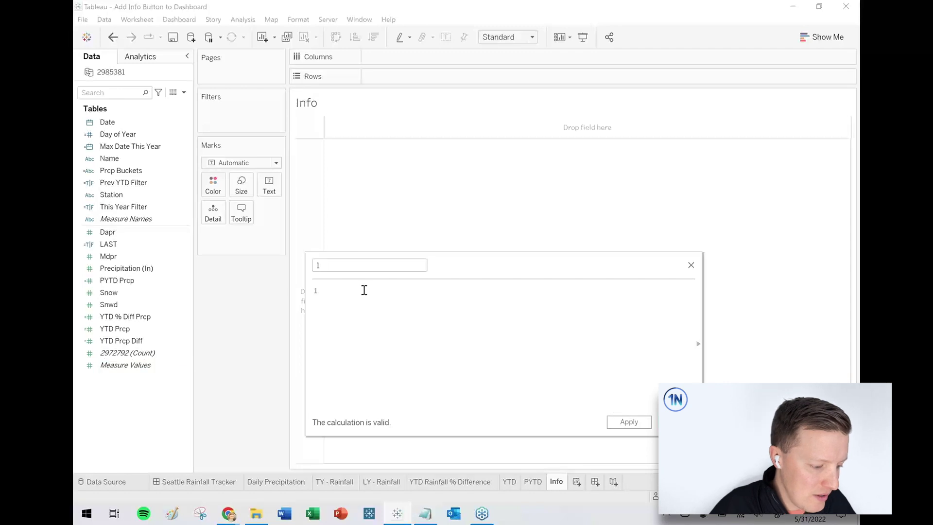
text(MAX(1)
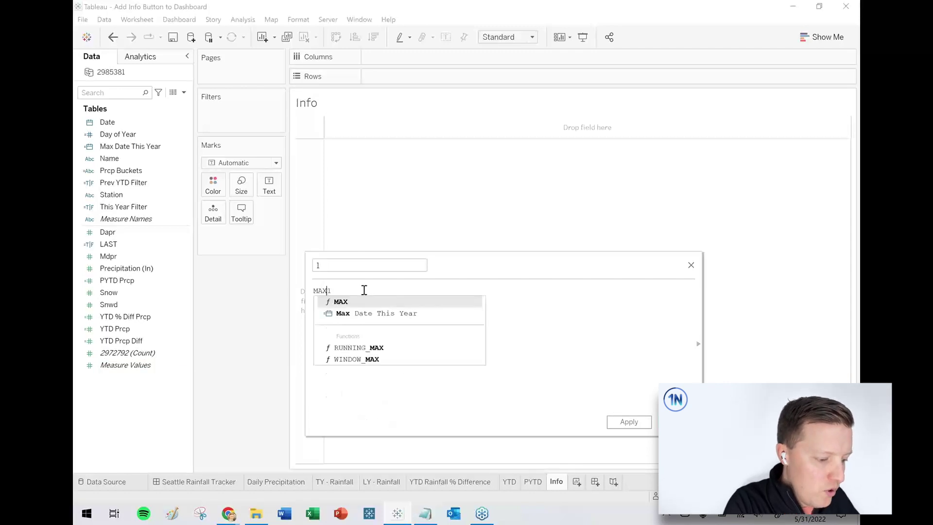
text())
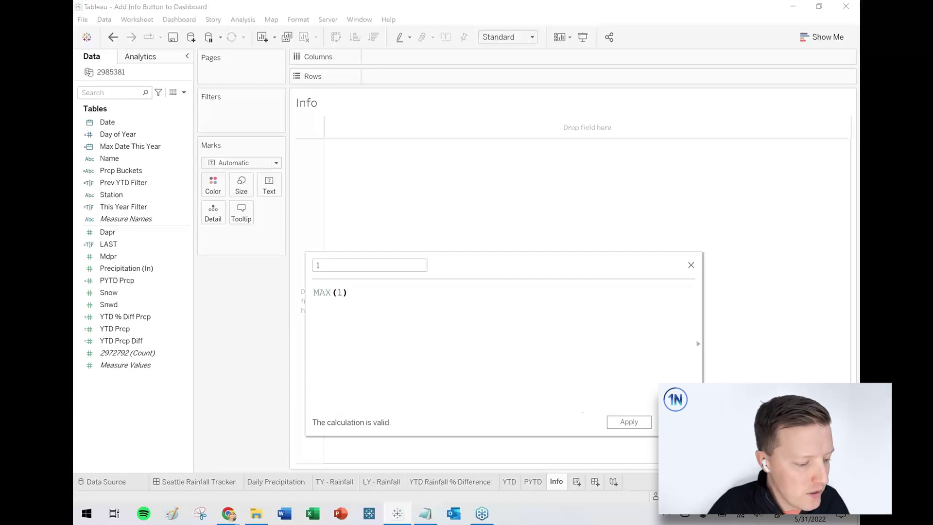
click(673, 422)
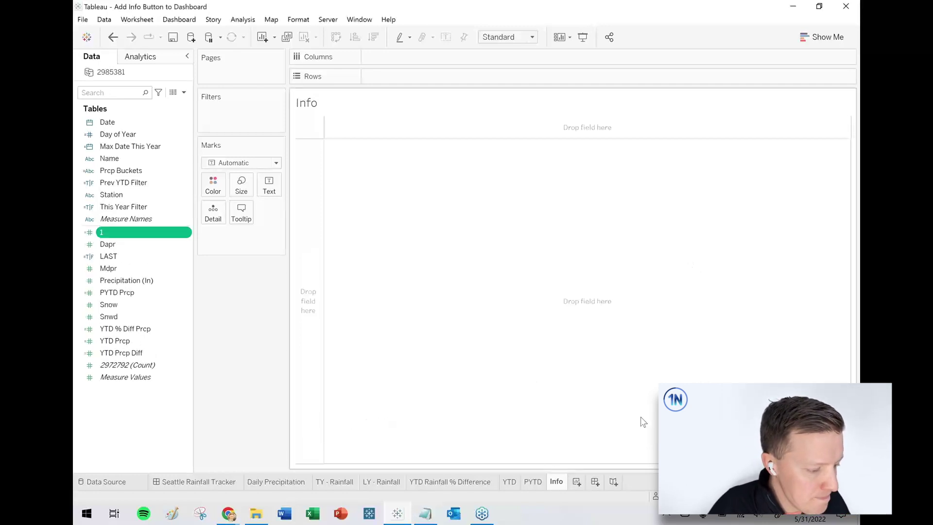
Change the mark type to Shape and place field 1 on Shape.
click(277, 163)
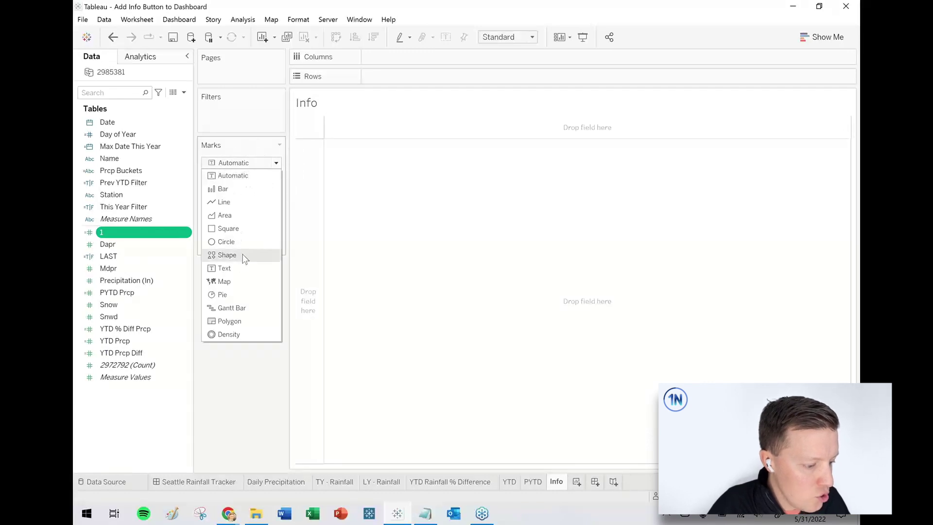
click(227, 255)
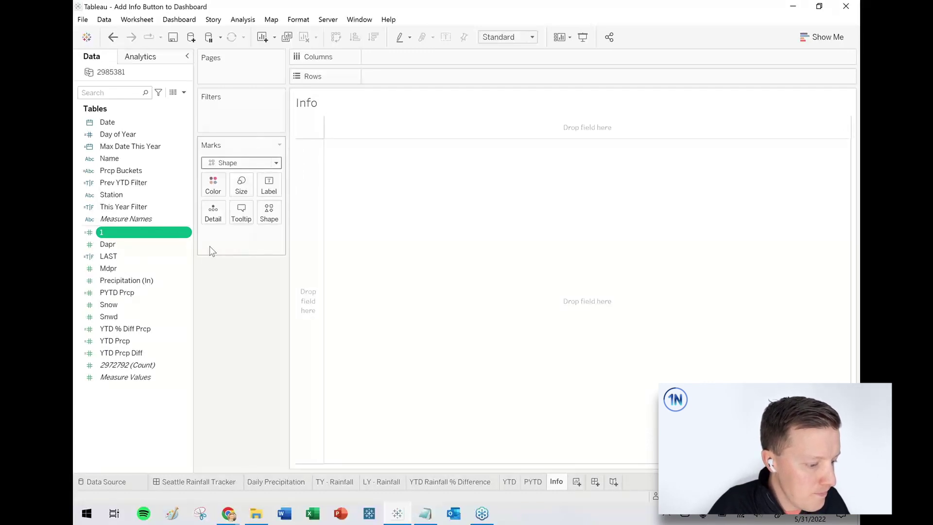
drag(104, 235, 270, 222)
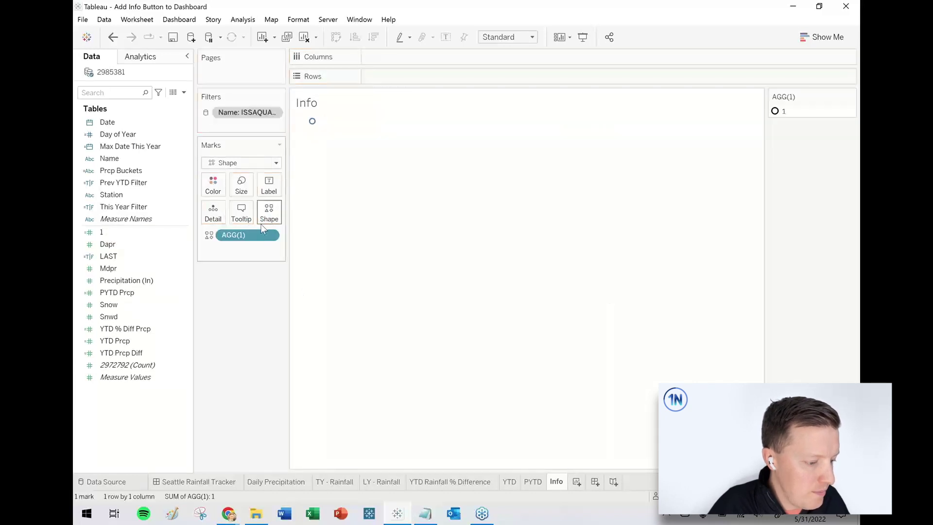
mouse_move(314, 127)
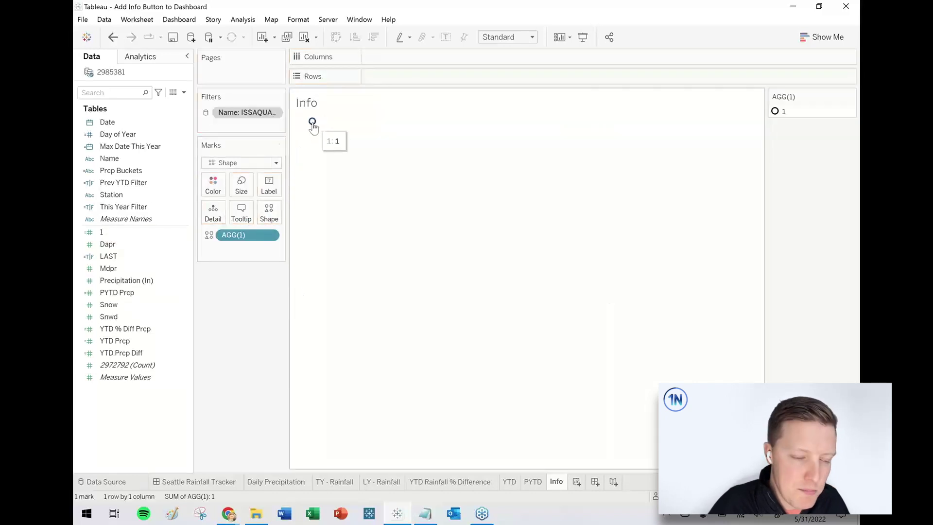
Set the view to Fit Entire View and open the Edit Shape dialog.
click(505, 39)
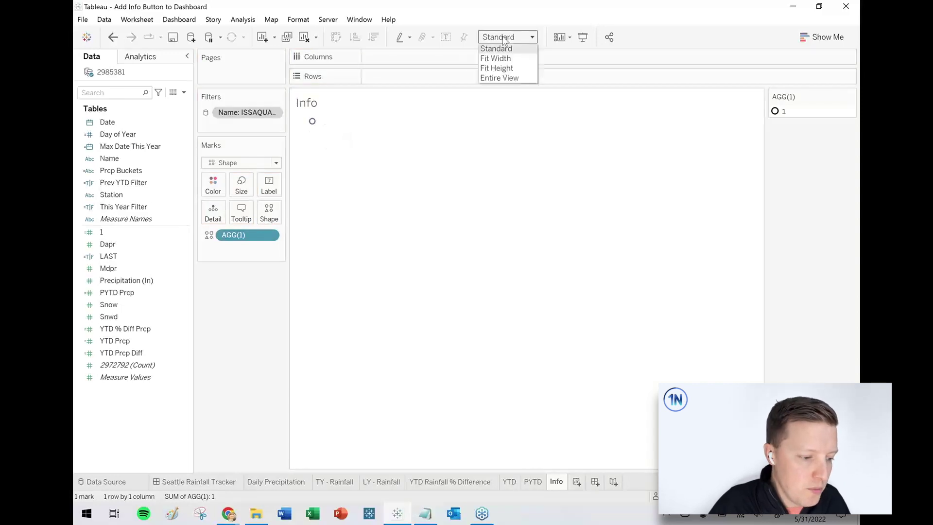
click(503, 79)
mouse_move(507, 236)
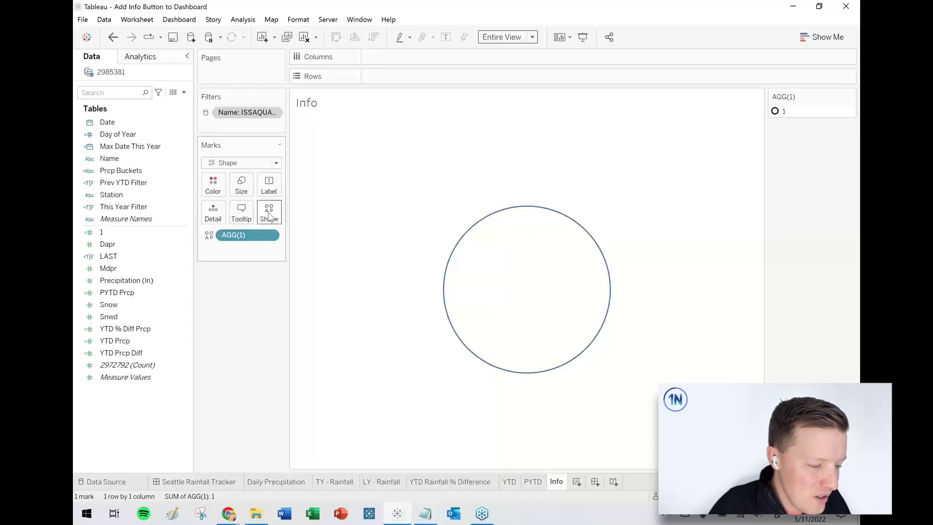
click(269, 217)
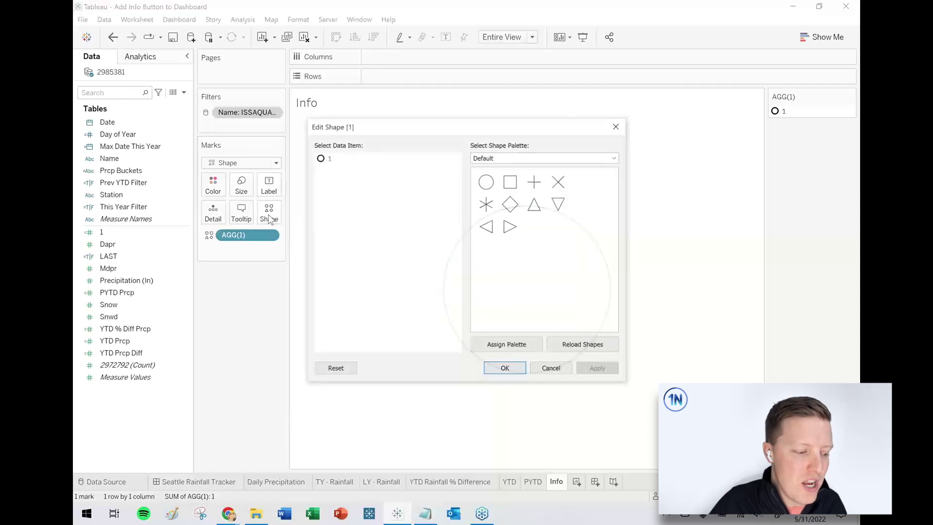
Assign the lightbulb shape from the Bug Tracking palette to data item 1.
click(523, 160)
click(523, 160)
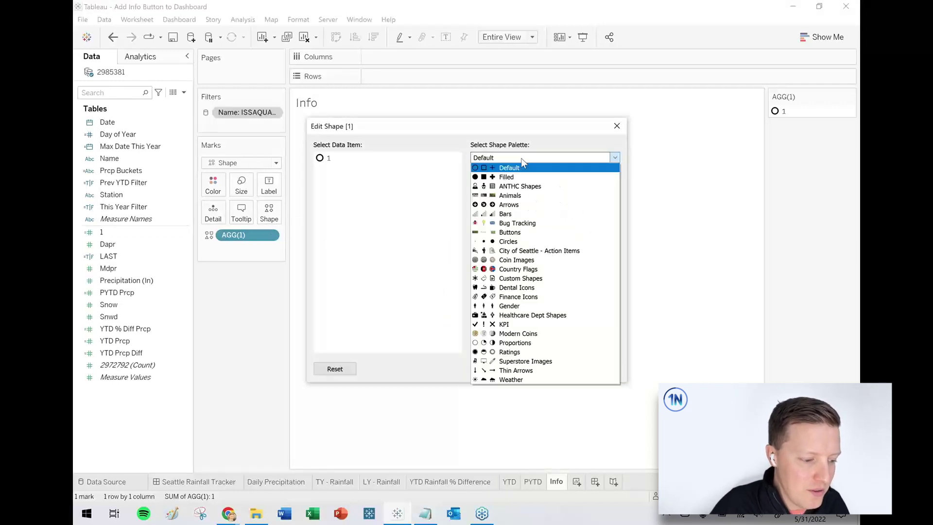
click(529, 227)
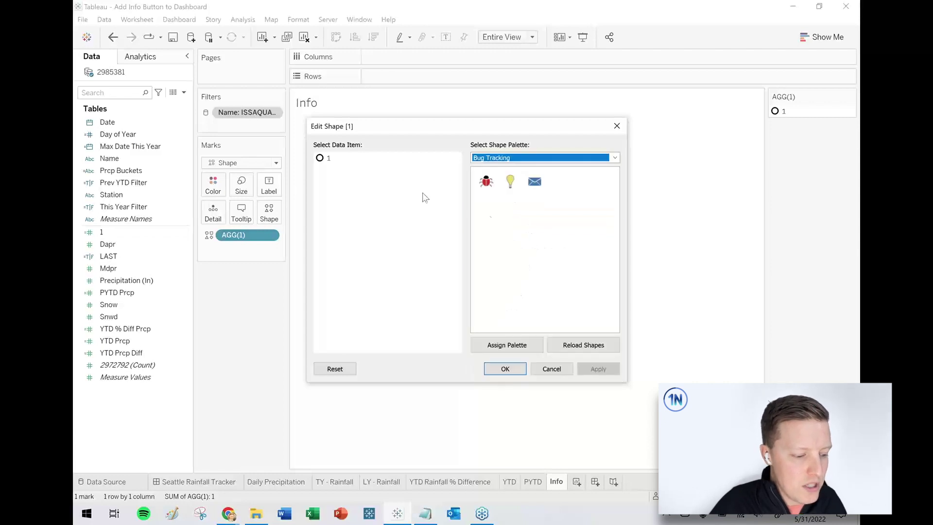
click(321, 157)
click(510, 182)
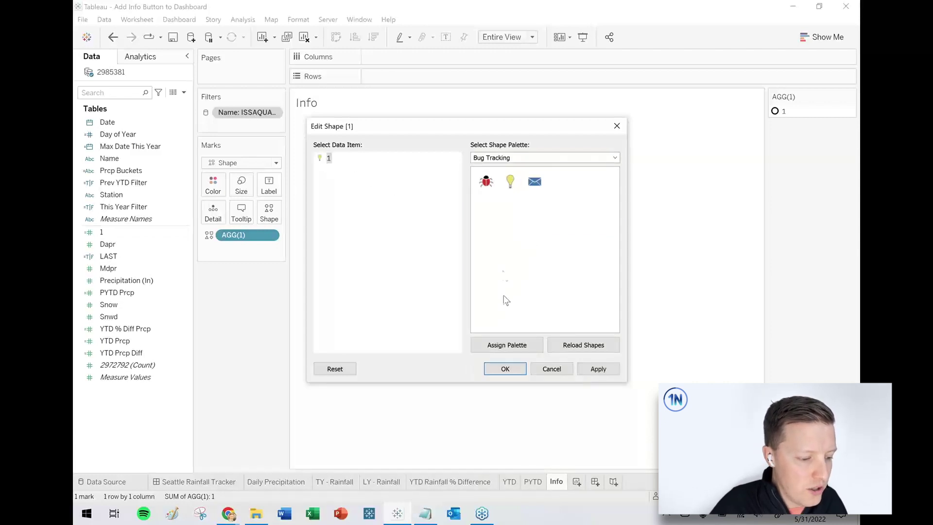
click(505, 368)
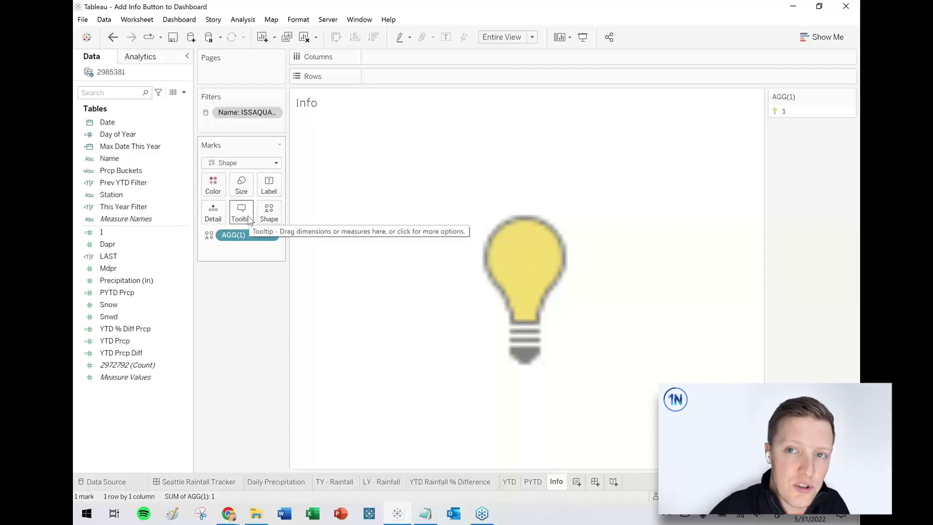
Write the tooltip's Data Source, Refresh Date and contact lines, deleting the <AGG(1)> placeholder.
click(241, 212)
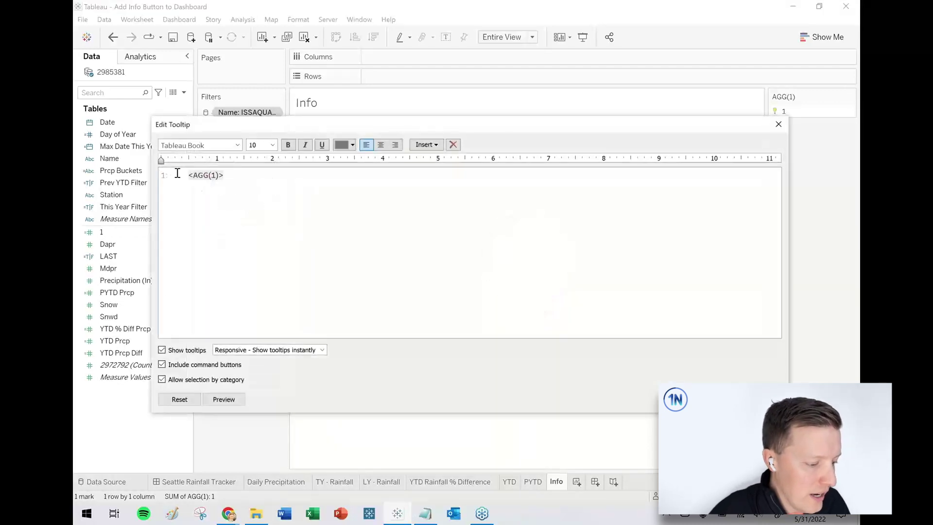
click(167, 174)
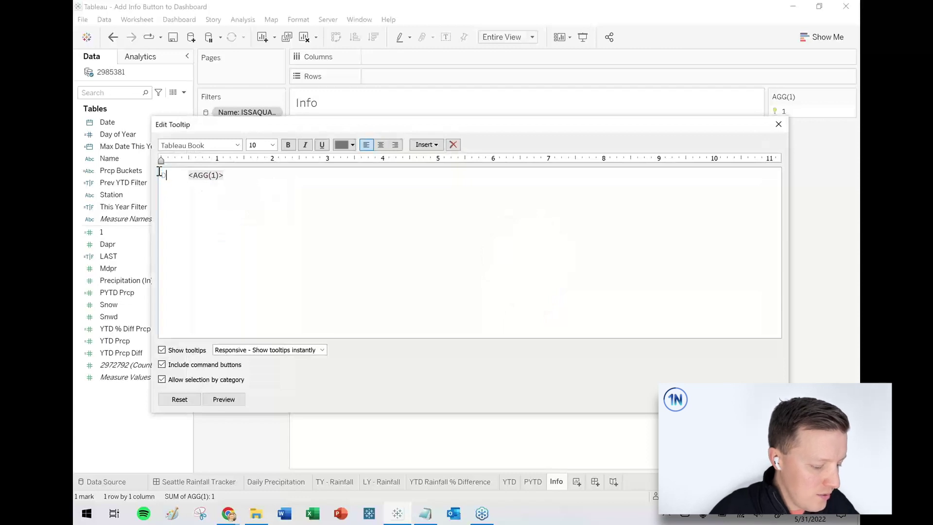
text(Data Source:)
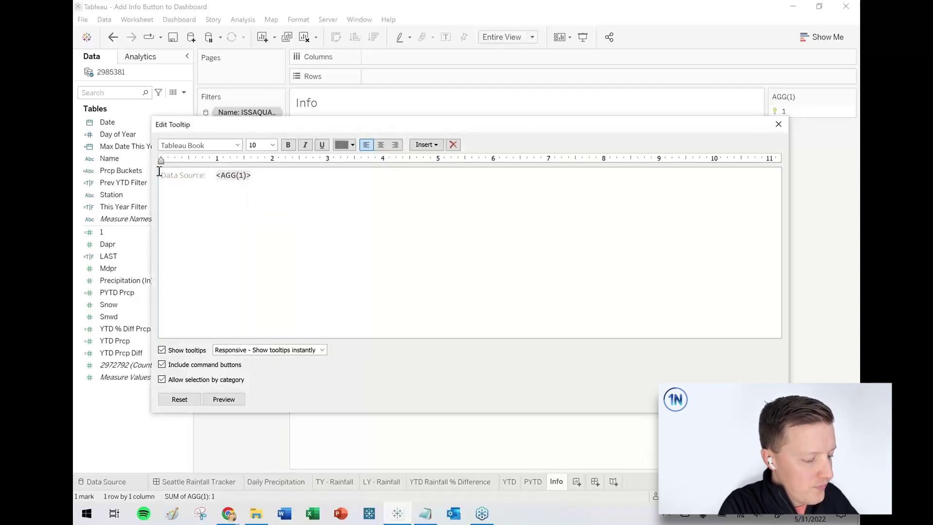
triple_click(243, 174)
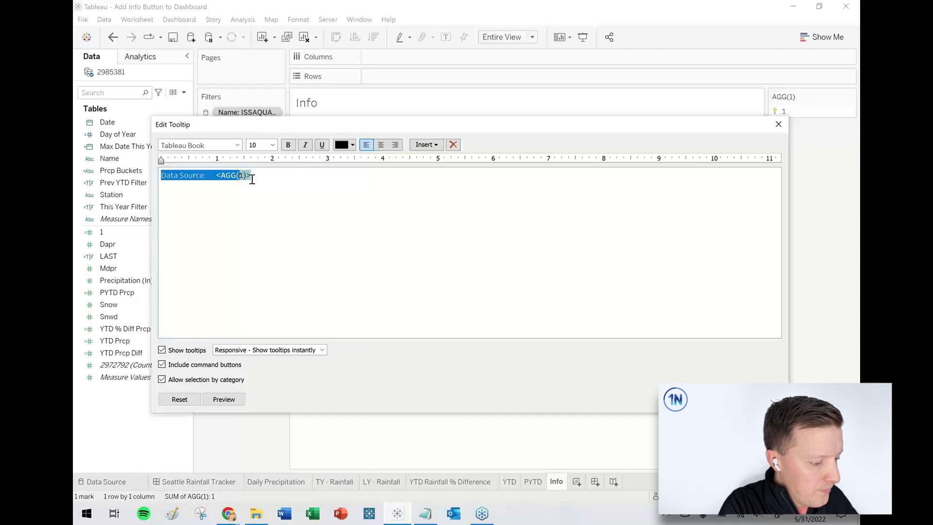
click(252, 179)
key(BackSpace)
key(BackSpace)
key(BackSpace)
key(BackSpace)
key(BackSpace)
key(BackSpace)
key(BackSpace)
key(BackSpace)
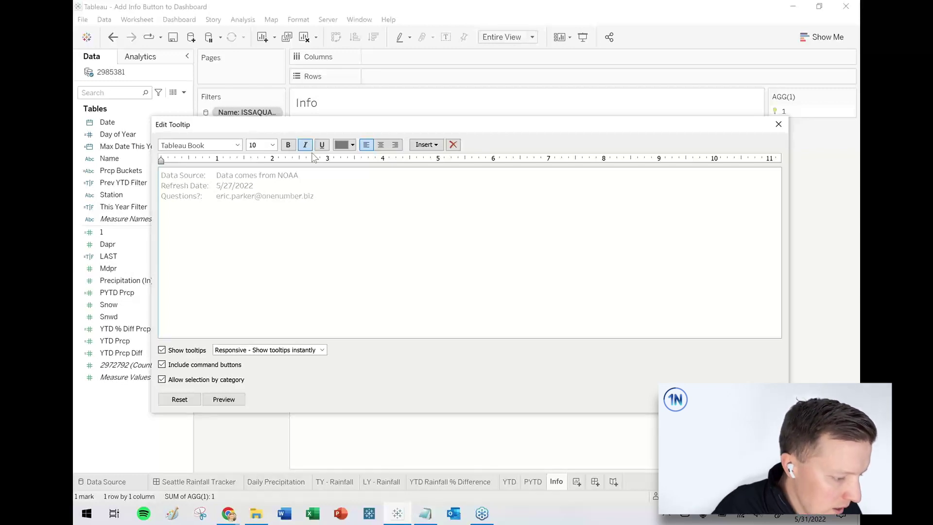
Bold 'Data comes from NOAA' and make the 5/27/2022 refresh date bold black.
drag(299, 175, 228, 185)
click(288, 145)
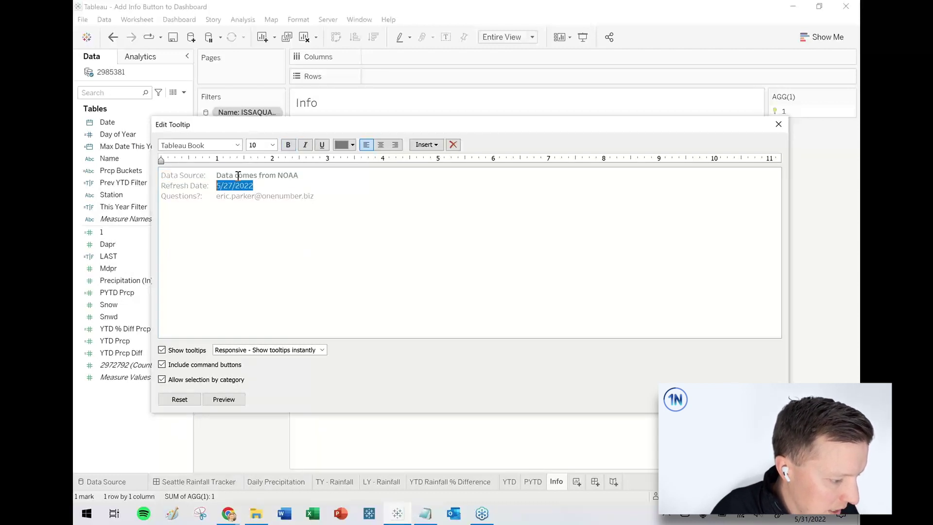
click(342, 146)
click(340, 156)
click(289, 145)
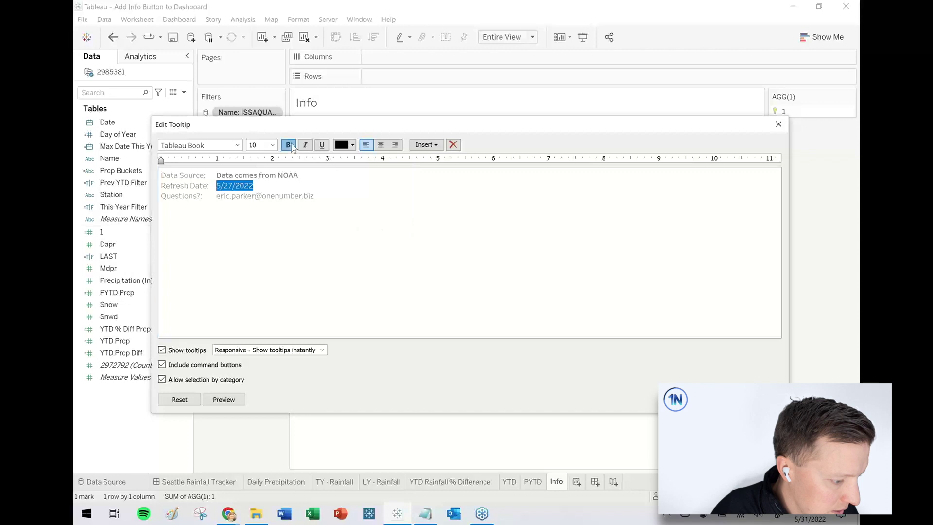
click(312, 197)
Make the contact email bold black, color 'Data comes from NOAA' black, and apply.
drag(312, 197, 221, 197)
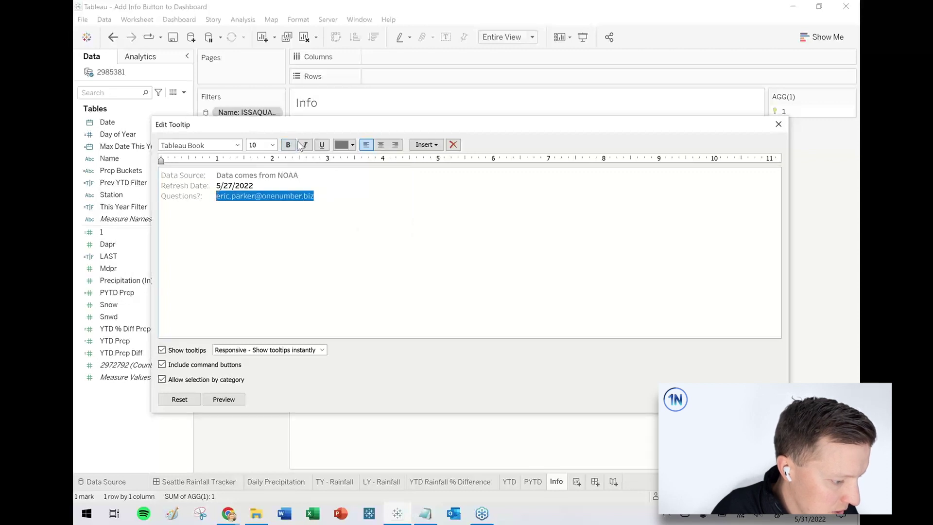
click(288, 145)
click(343, 145)
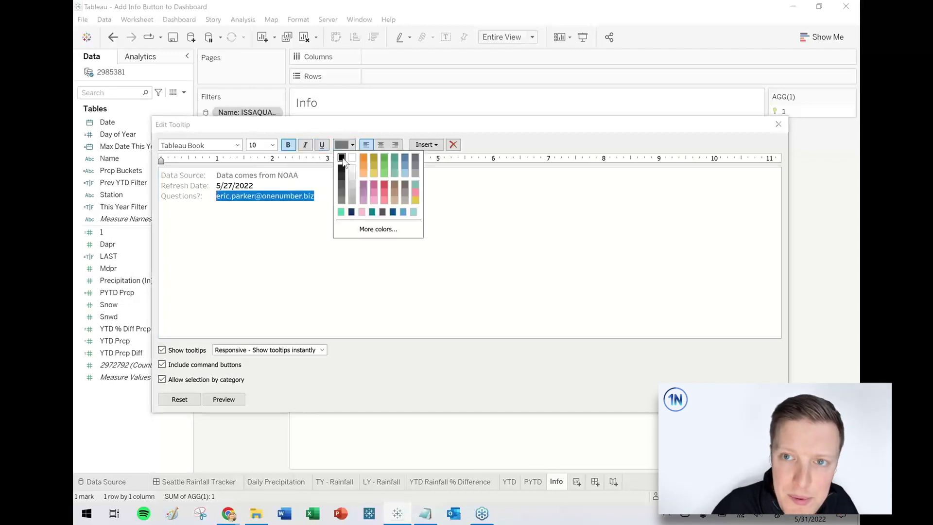
click(342, 158)
drag(299, 175, 216, 174)
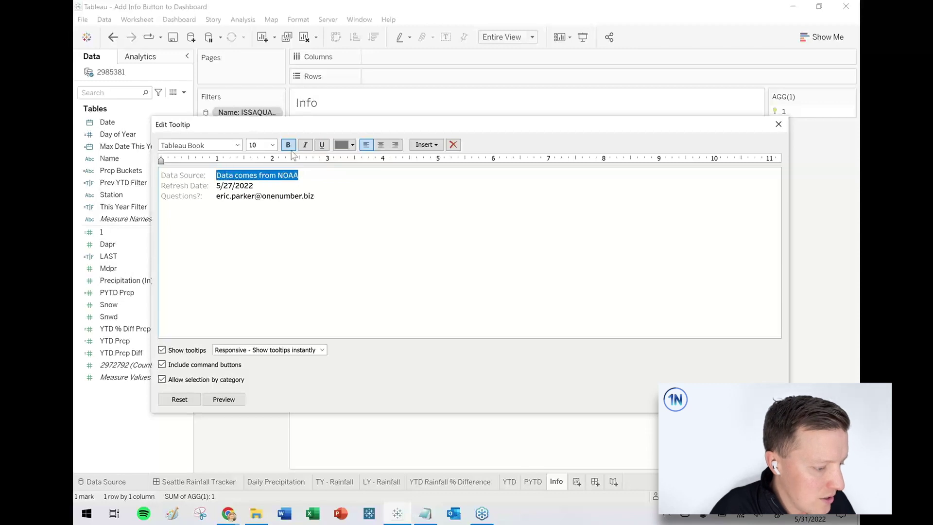
click(348, 145)
click(341, 158)
click(409, 224)
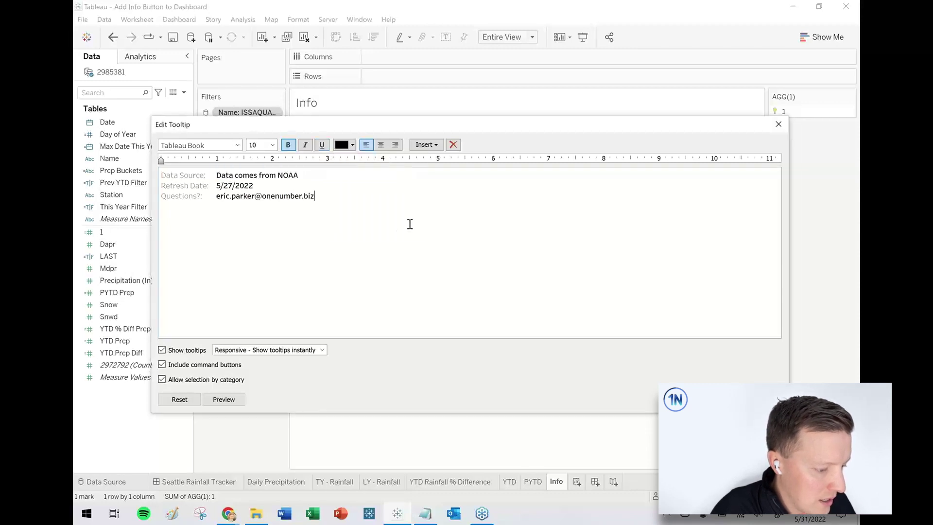
click(719, 399)
mouse_move(514, 263)
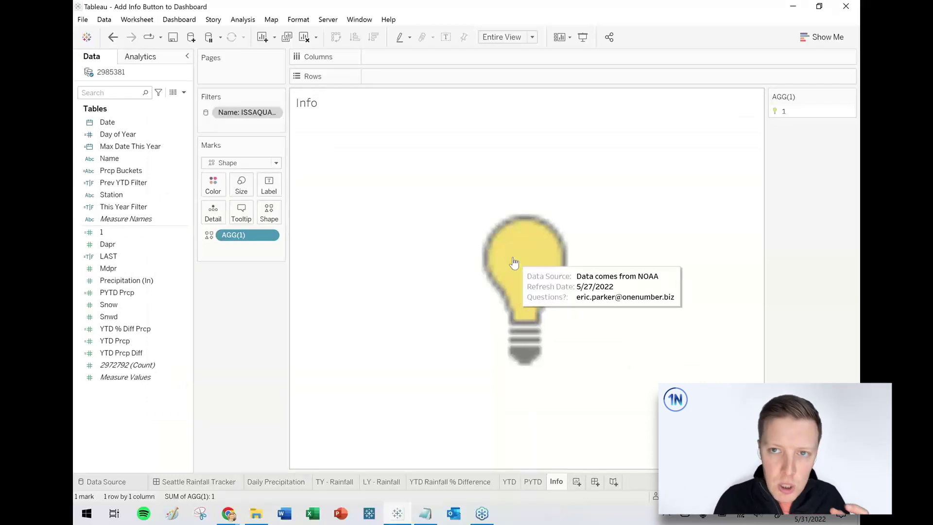
Switch to the Seattle Rainfall Tracker dashboard and set new objects to Floating.
click(200, 482)
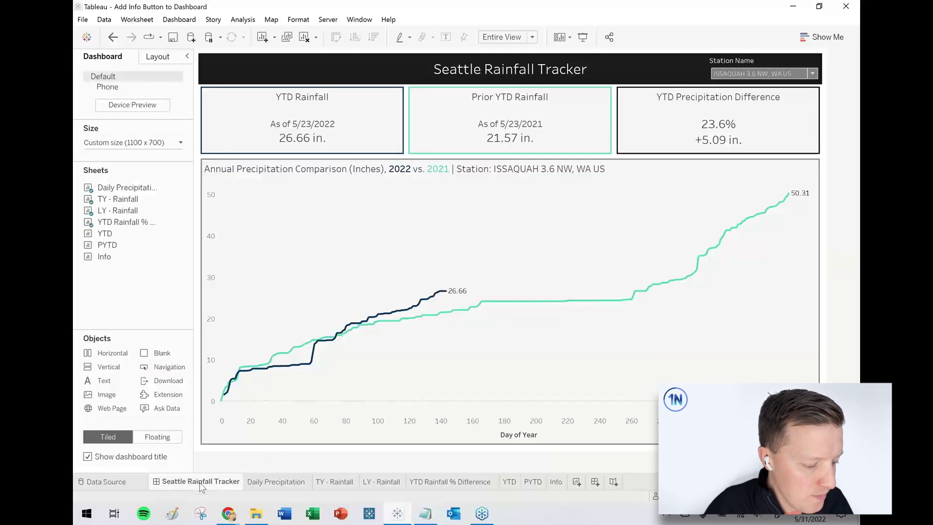
drag(123, 262, 100, 261)
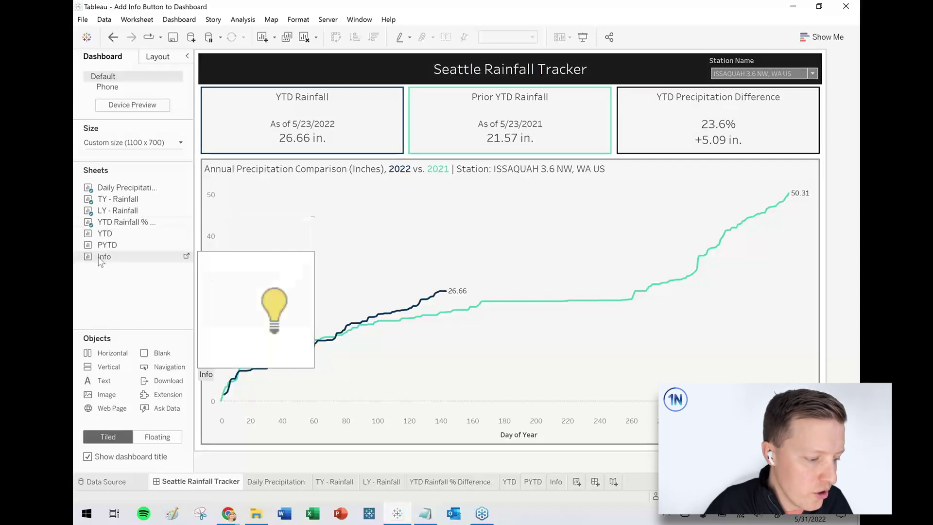
click(161, 439)
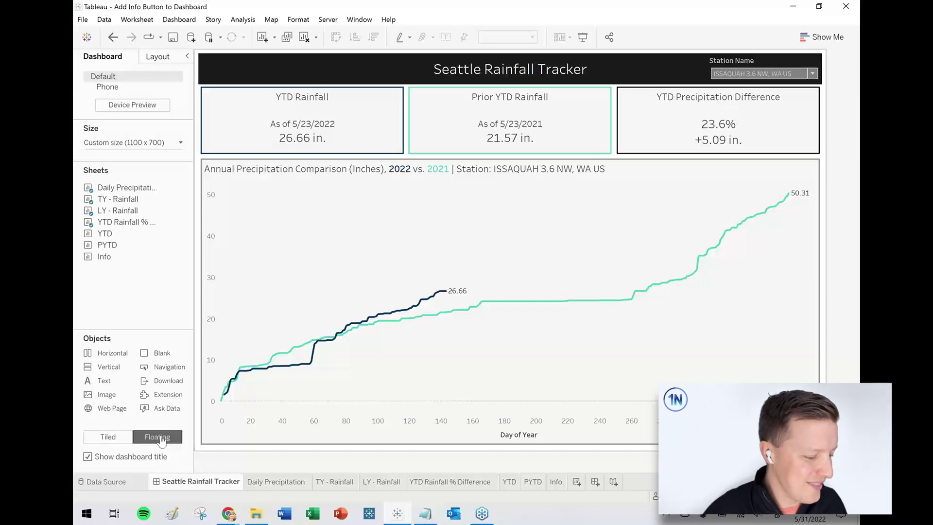
click(105, 258)
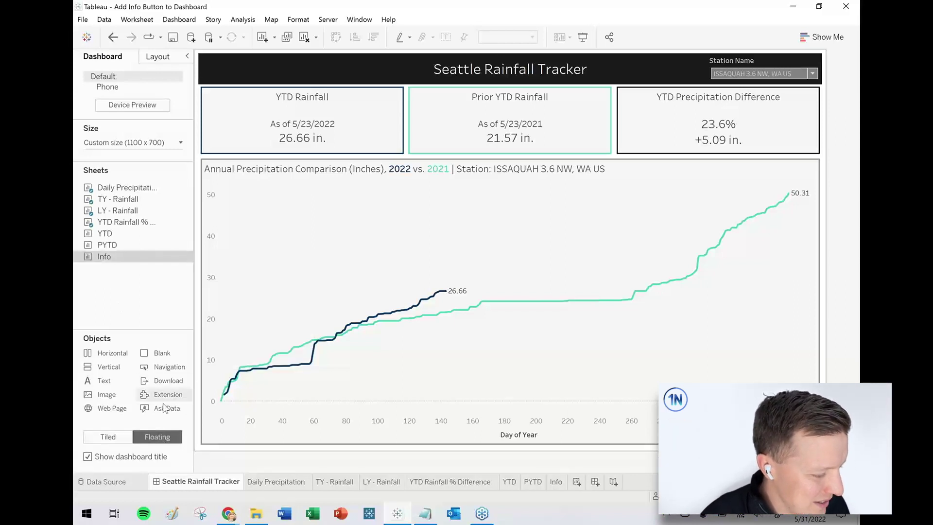
Add the Info sheet as a small floating object and remove the extra copy.
click(165, 415)
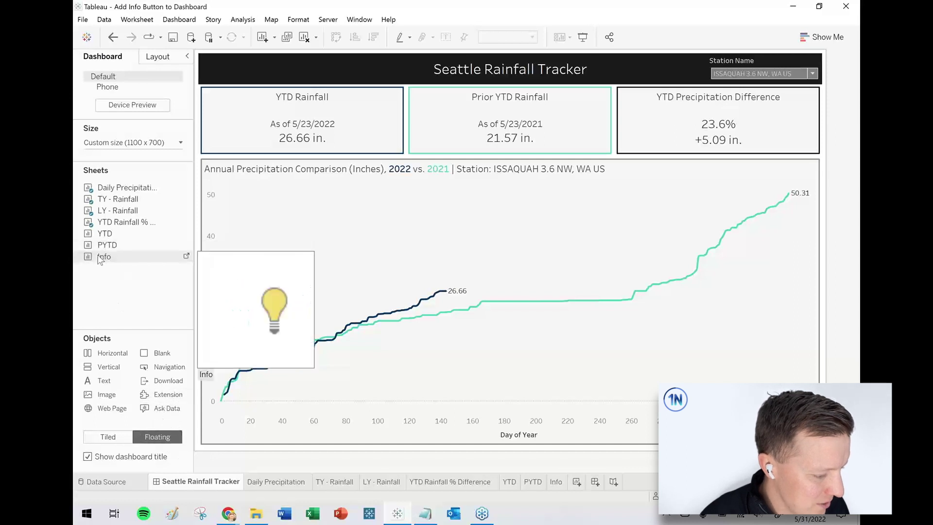
drag(111, 256, 202, 60)
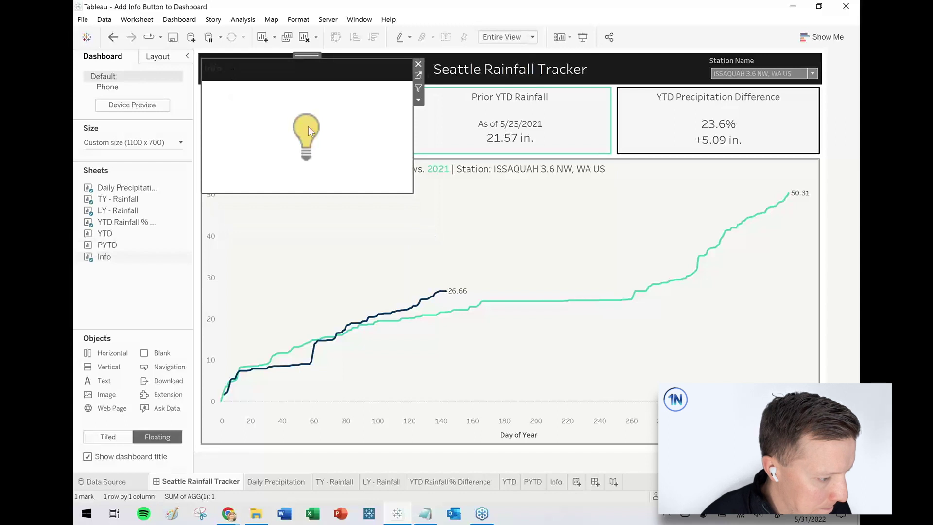
drag(412, 193, 238, 81)
click(447, 68)
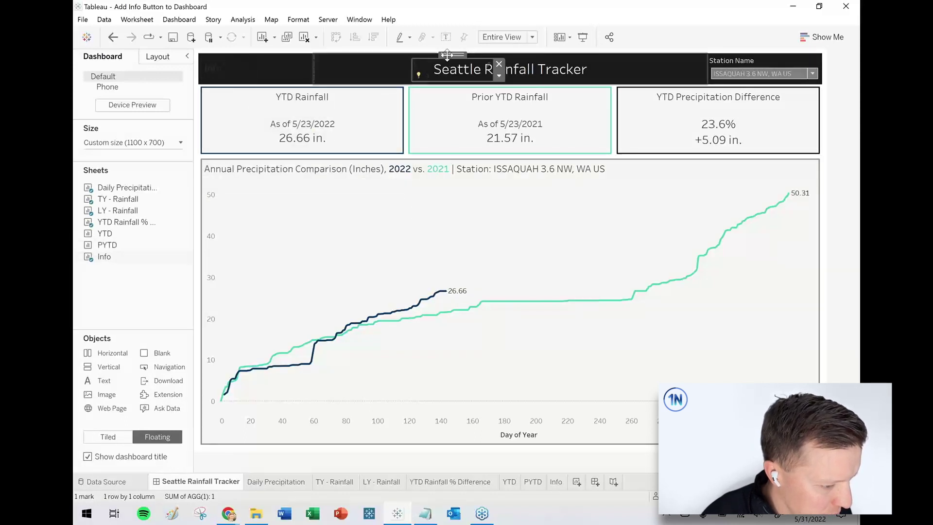
drag(447, 55, 435, 213)
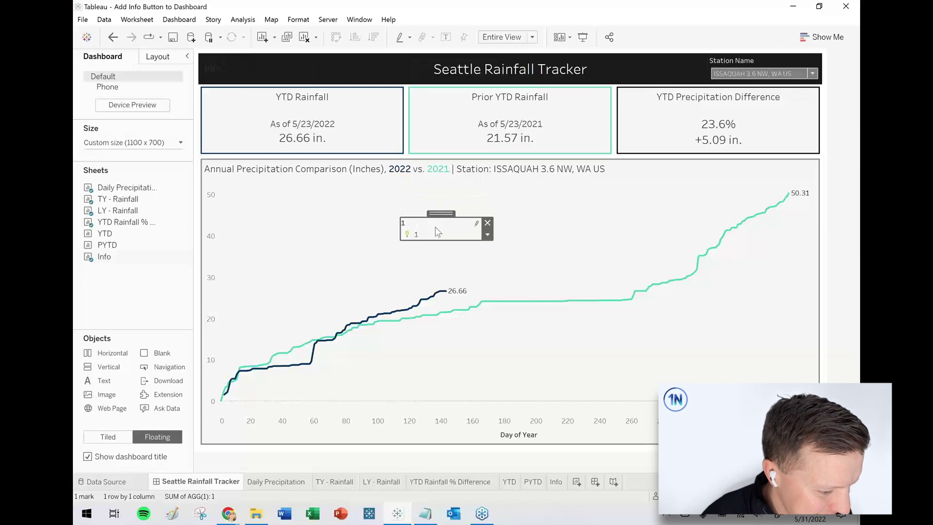
click(488, 223)
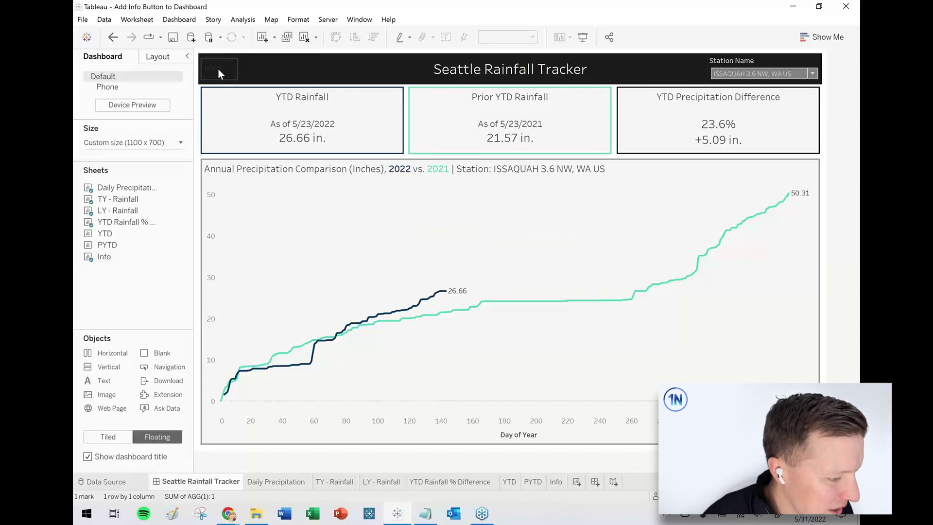
Hide the Info title and position the lightbulb at the dashboard's top-left corner.
right_click(219, 73)
click(250, 100)
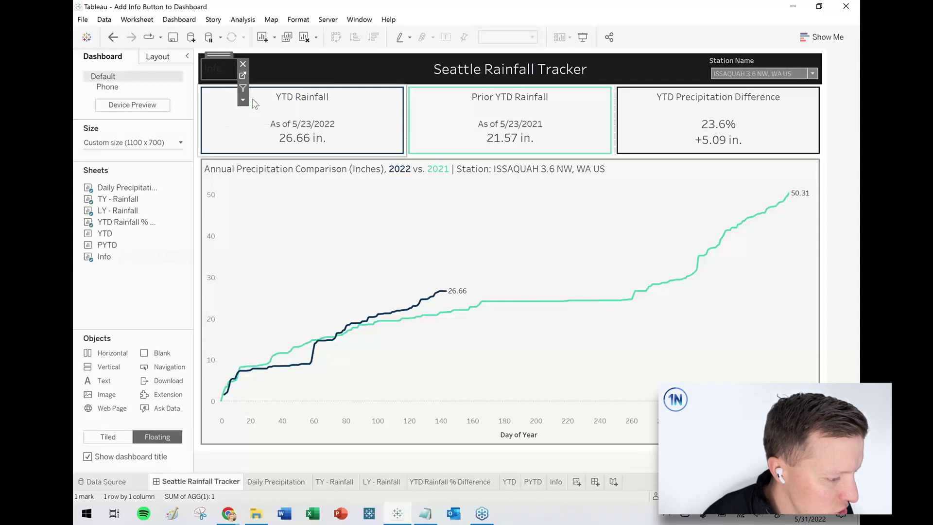
click(243, 63)
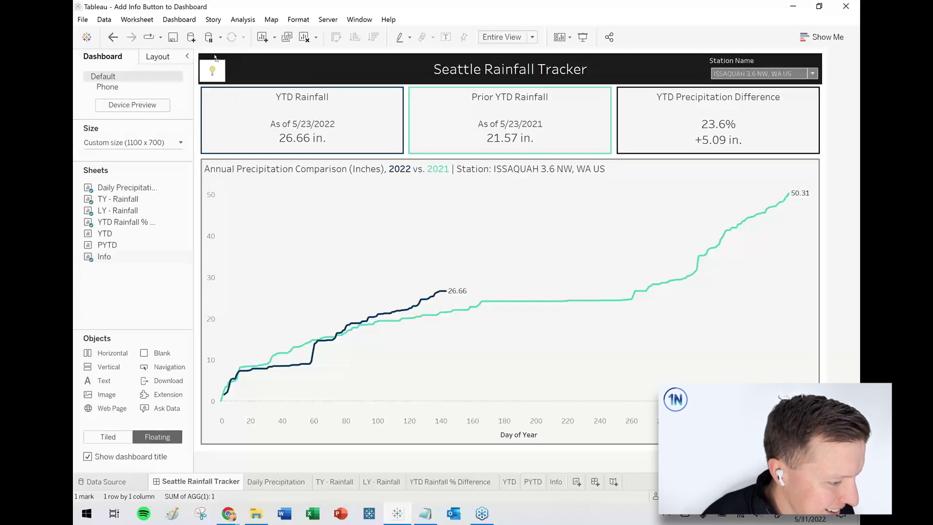
drag(215, 57, 217, 56)
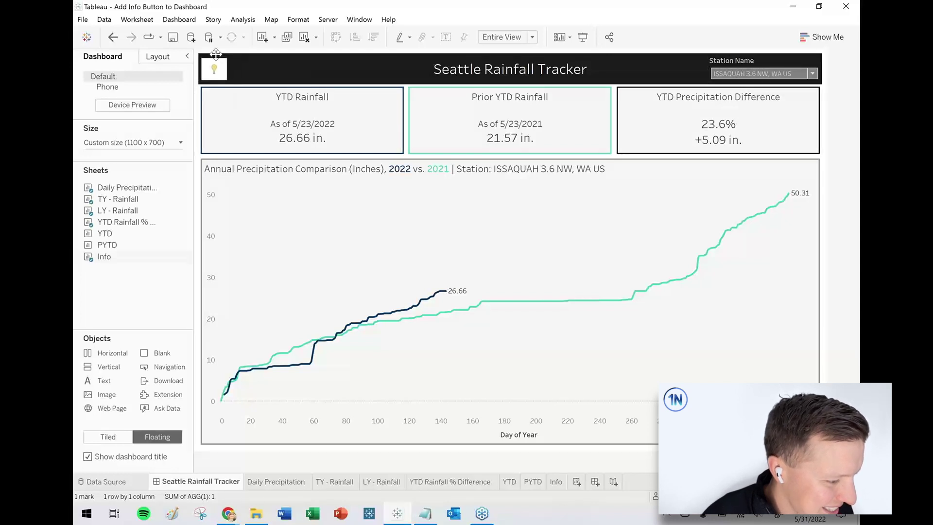
click(146, 282)
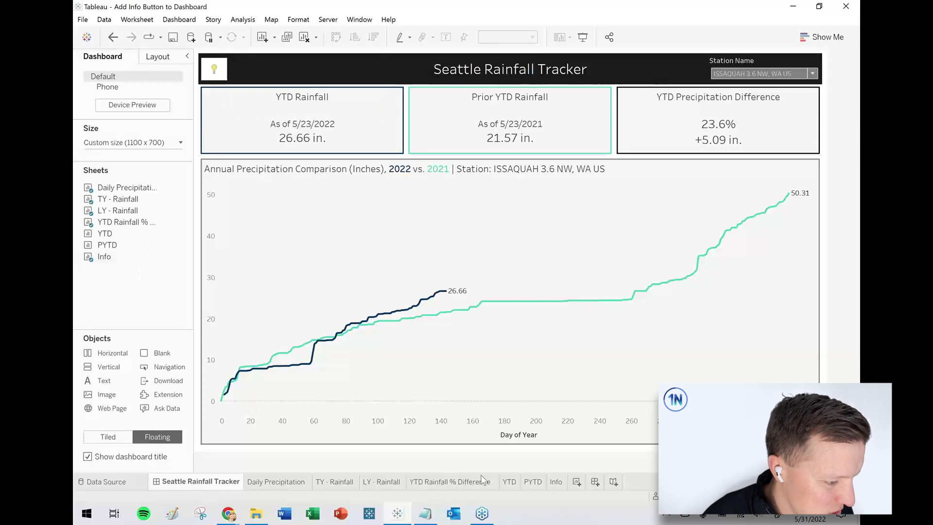
Enlarge the Info sheet's lightbulb with the Size slider and check its Data Source and Refresh Date tooltip on the dashboard.
click(557, 481)
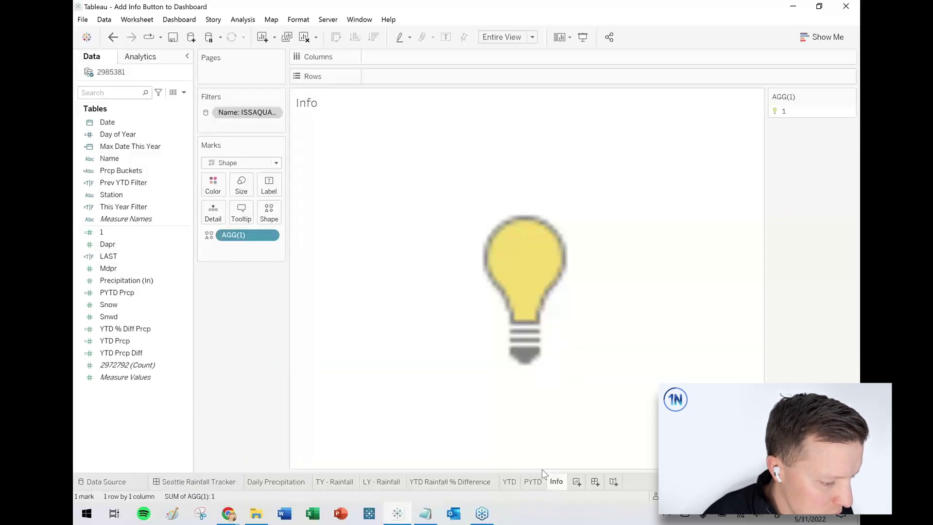
click(239, 193)
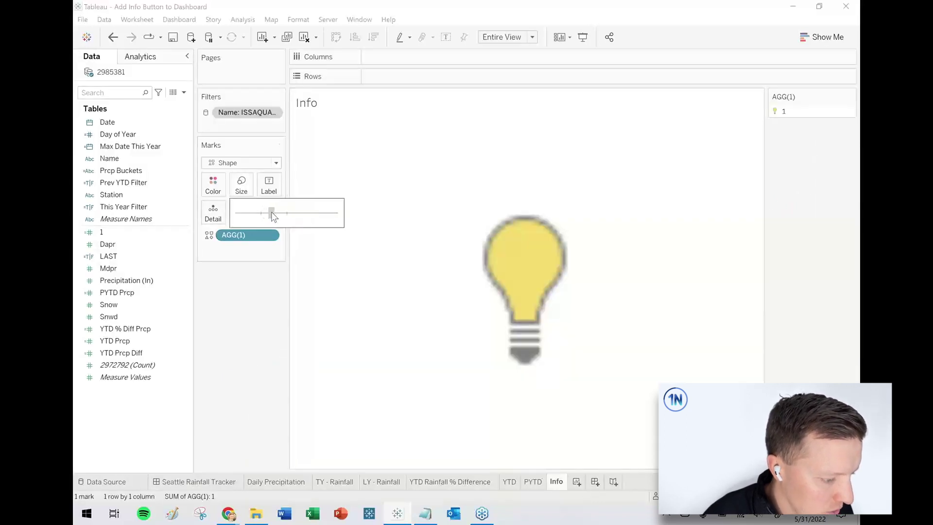
drag(275, 216, 275, 215)
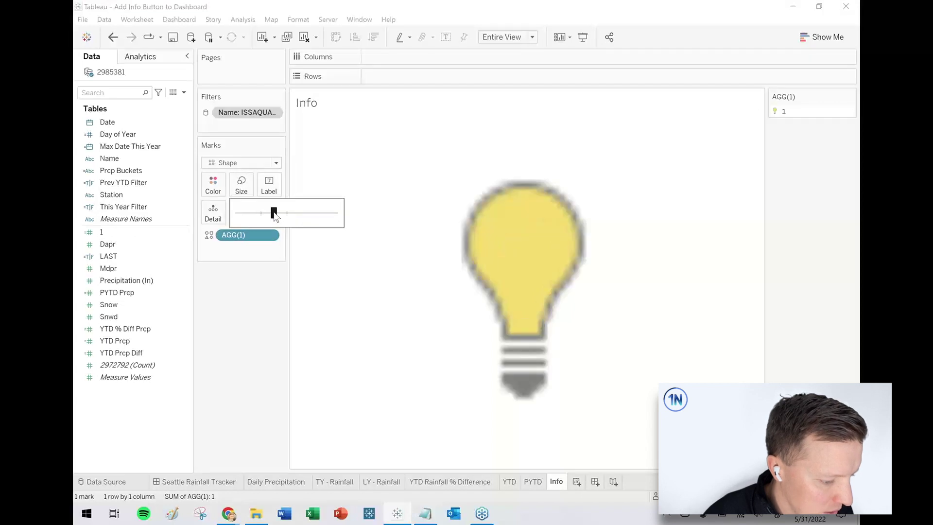
click(209, 482)
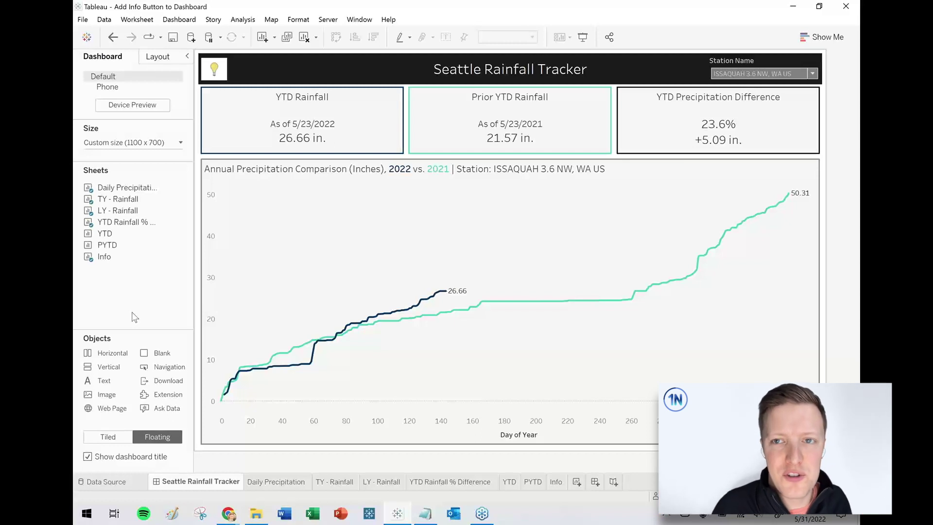
mouse_move(209, 75)
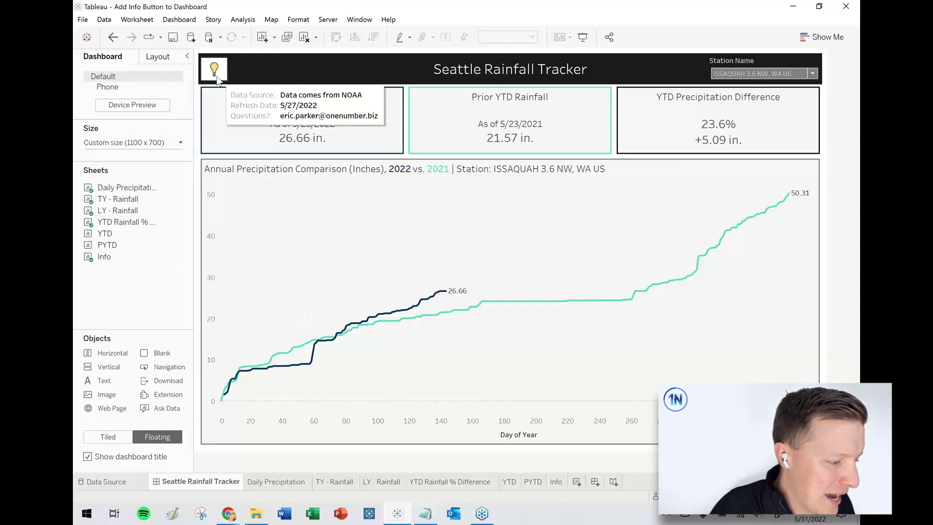
Set the Info sheet's Worksheet shading to None so the lightbulb sits on the black title bar.
click(556, 482)
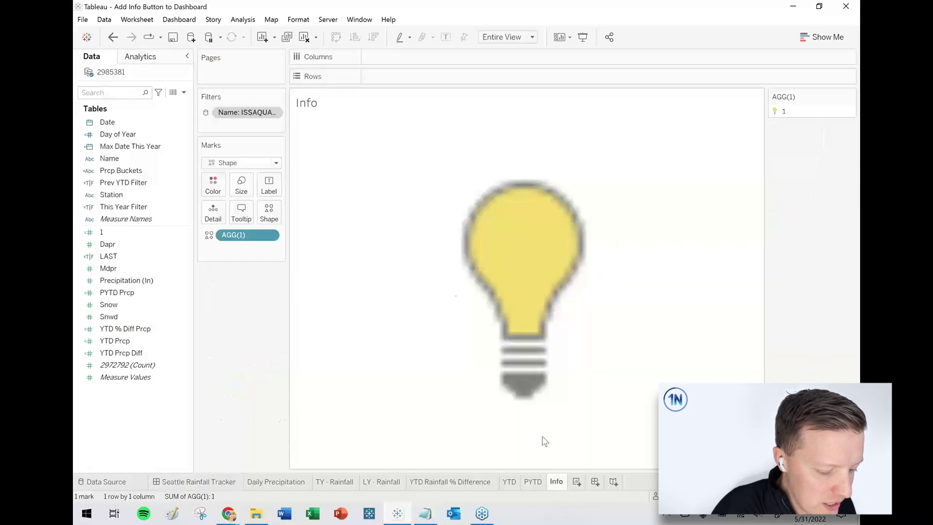
right_click(375, 219)
click(416, 276)
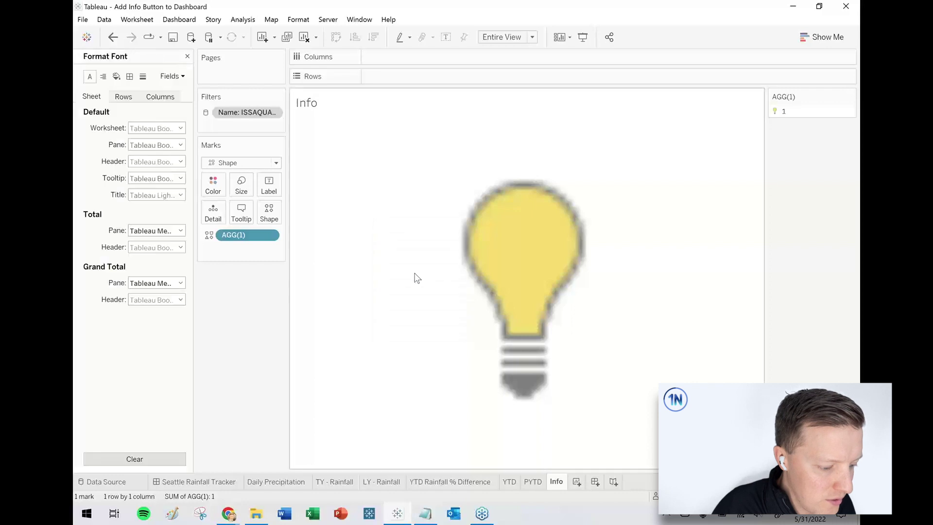
click(117, 77)
click(141, 131)
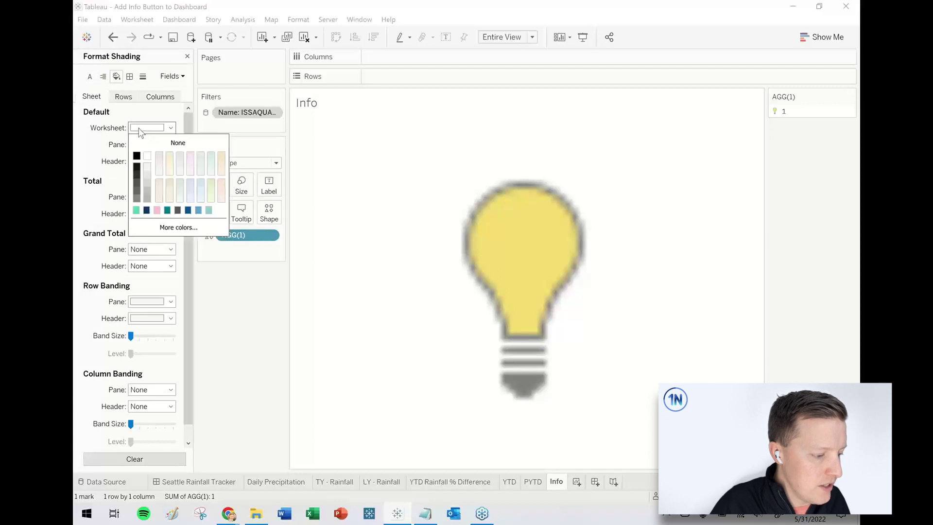
click(187, 57)
mouse_move(408, 179)
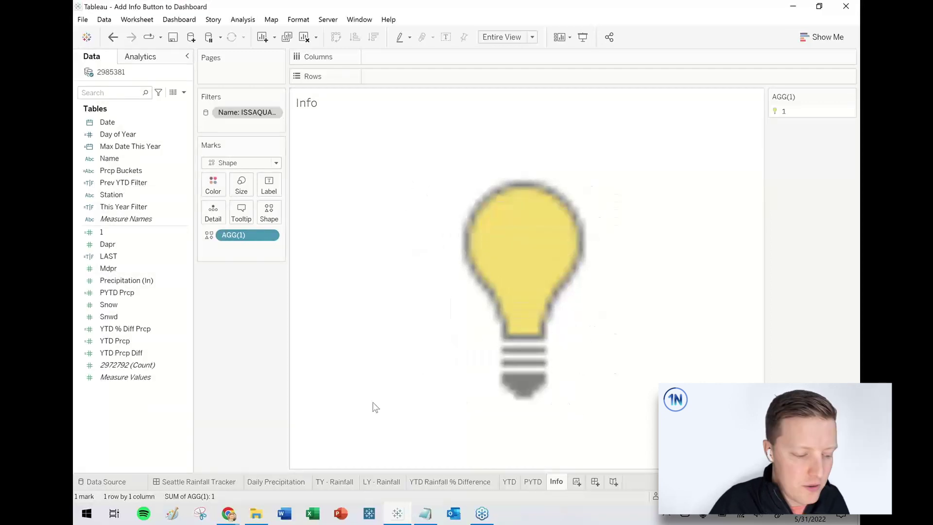
click(208, 482)
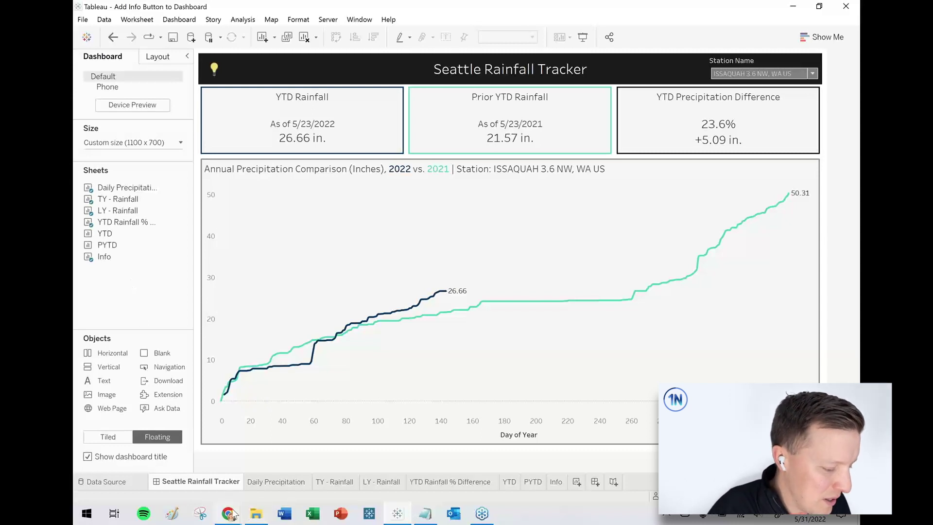
Bring up the Chrome search for 'info button png' and show its Google Images results.
mouse_move(231, 514)
click(256, 452)
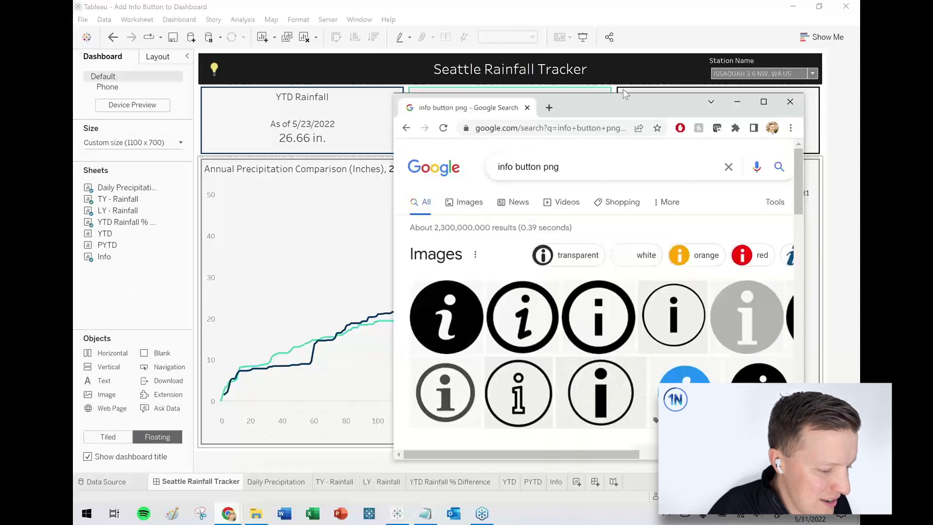
drag(552, 95, 398, 81)
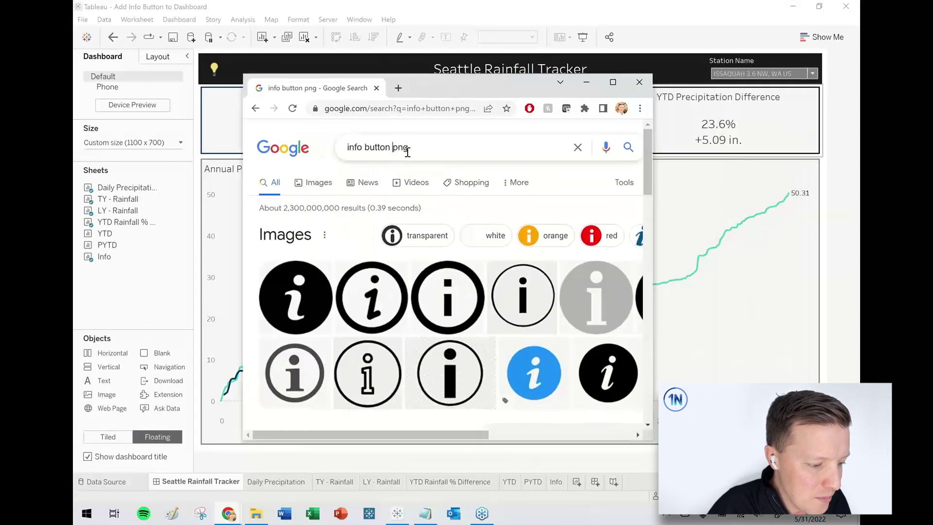
double_click(407, 152)
click(431, 154)
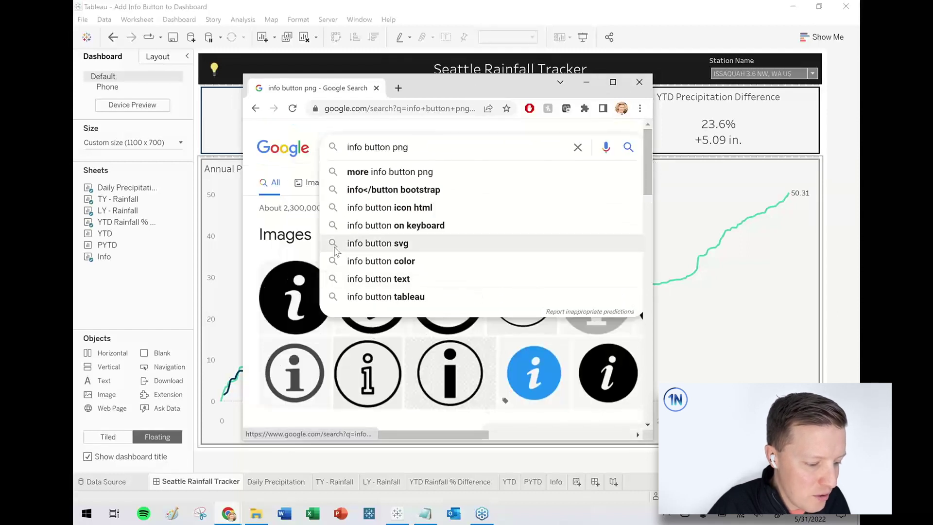
click(353, 330)
click(352, 330)
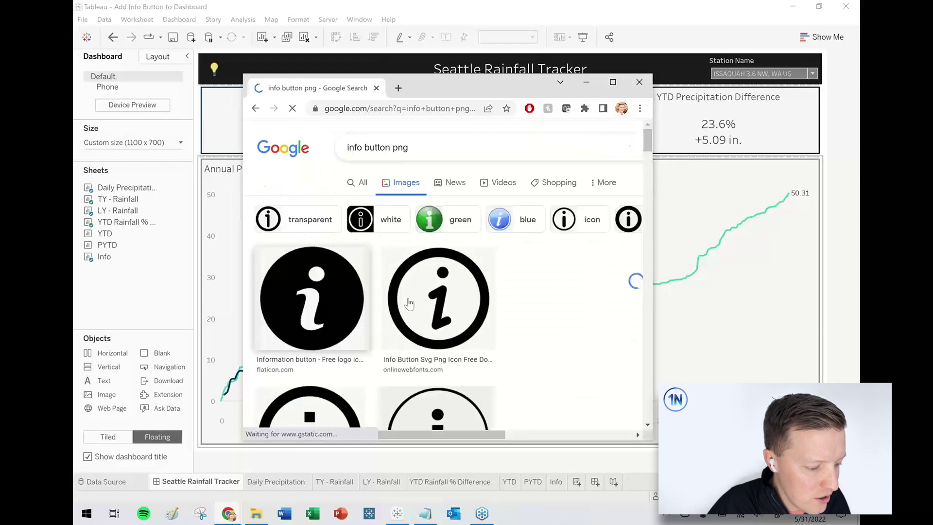
Compare candidate icons, settle on the Flaticon Round info button, and choose to save that image.
click(438, 301)
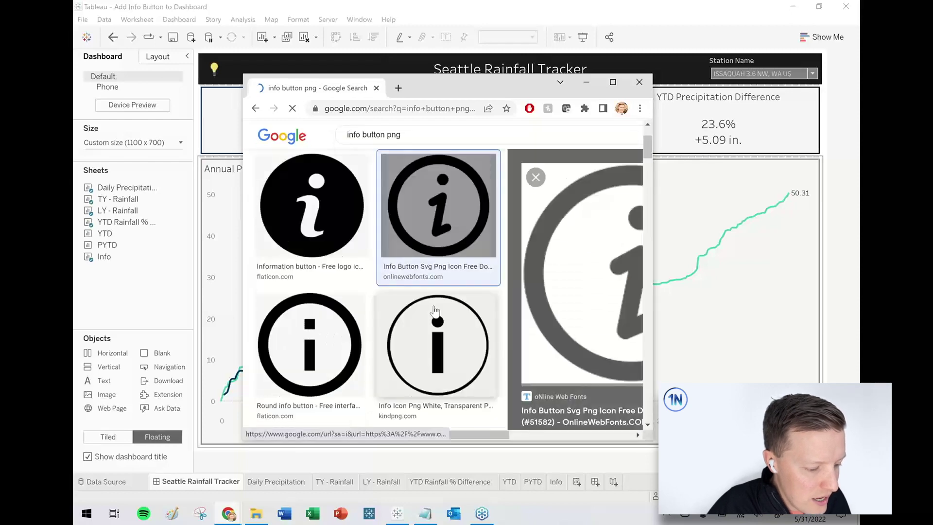
click(615, 82)
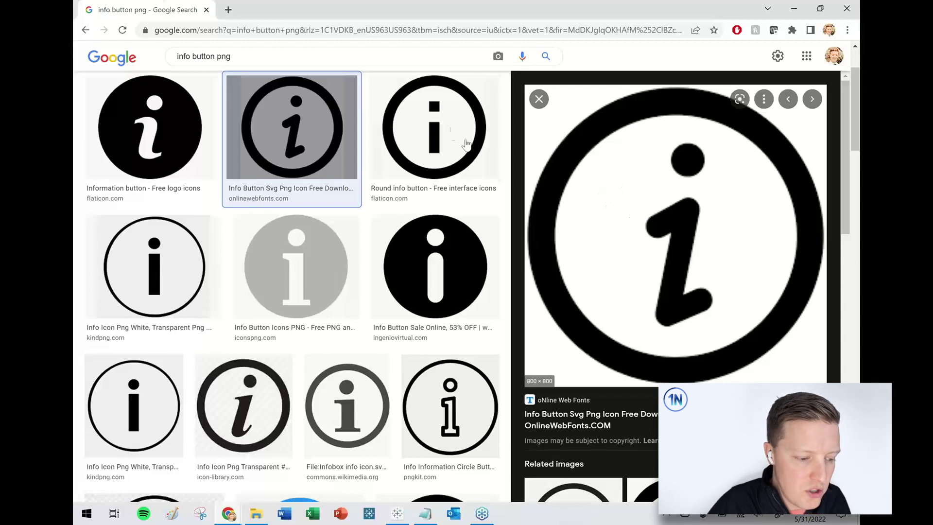
click(444, 128)
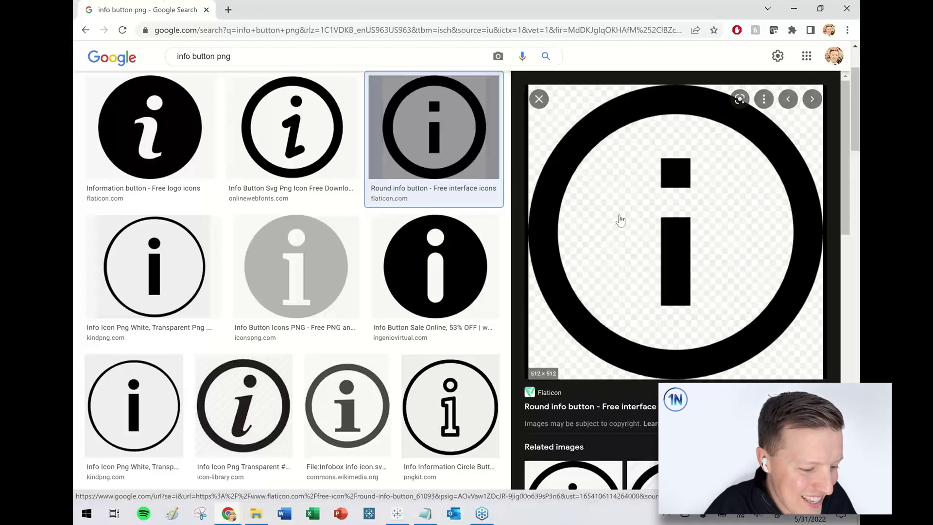
click(248, 413)
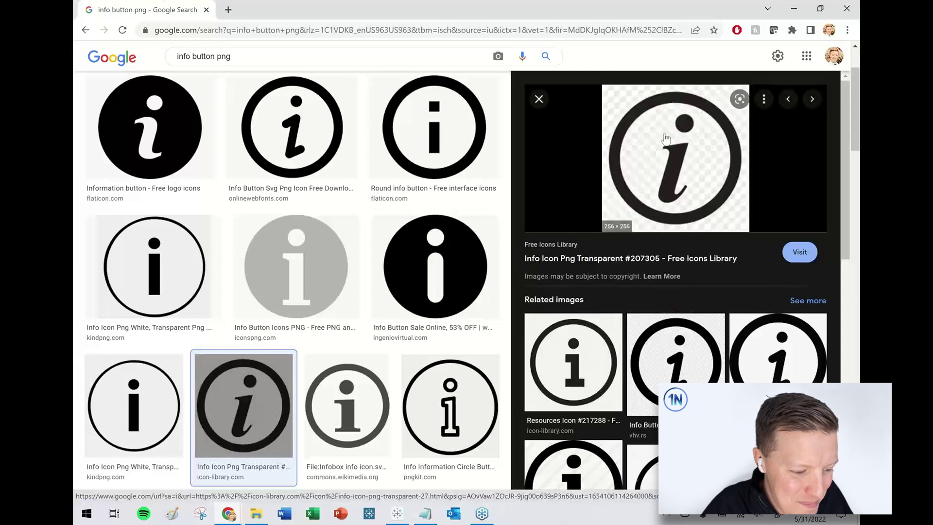
click(474, 148)
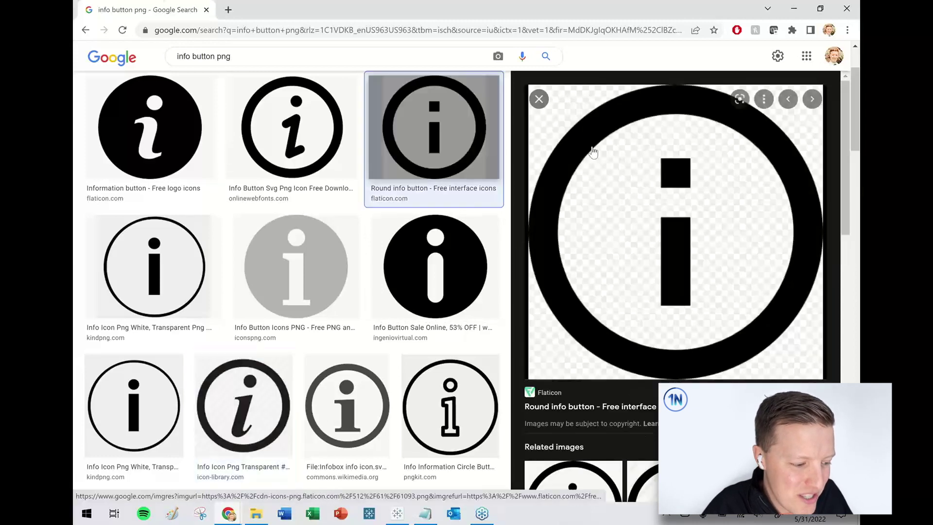
right_click(683, 238)
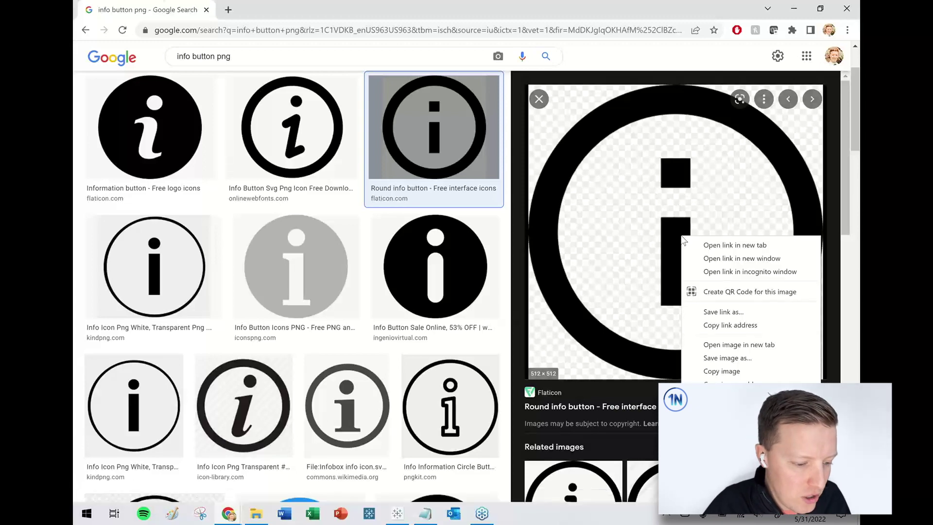
click(722, 359)
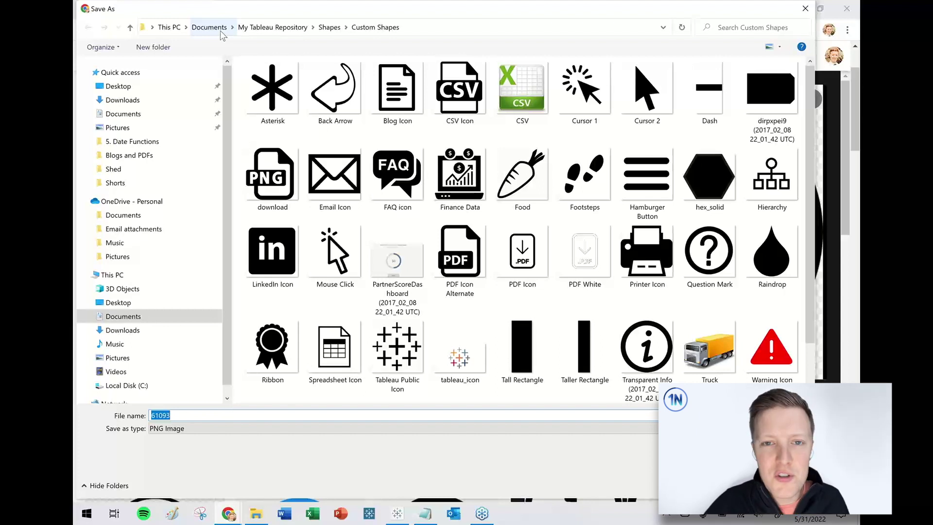
Navigate to Documents\My Tableau Repository\Shapes in the Save As dialog.
click(209, 28)
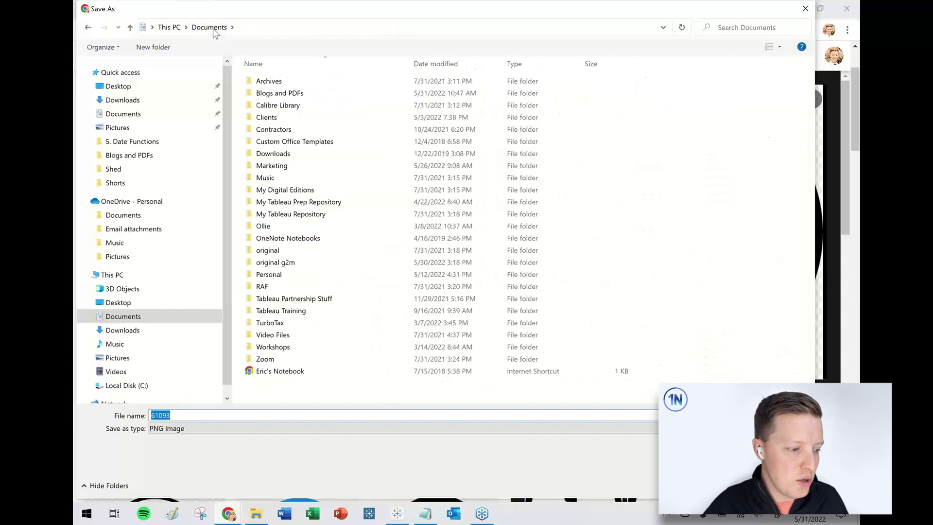
click(323, 217)
click(323, 218)
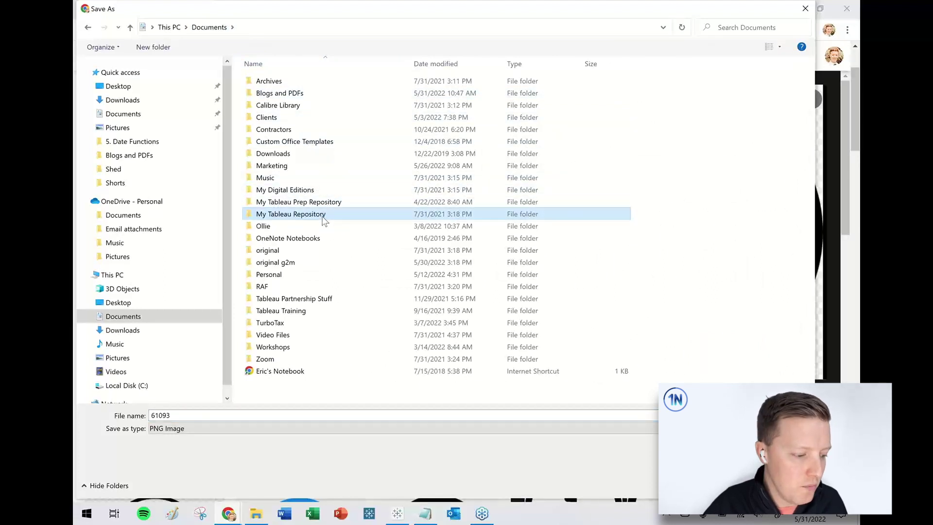
double_click(323, 214)
click(298, 180)
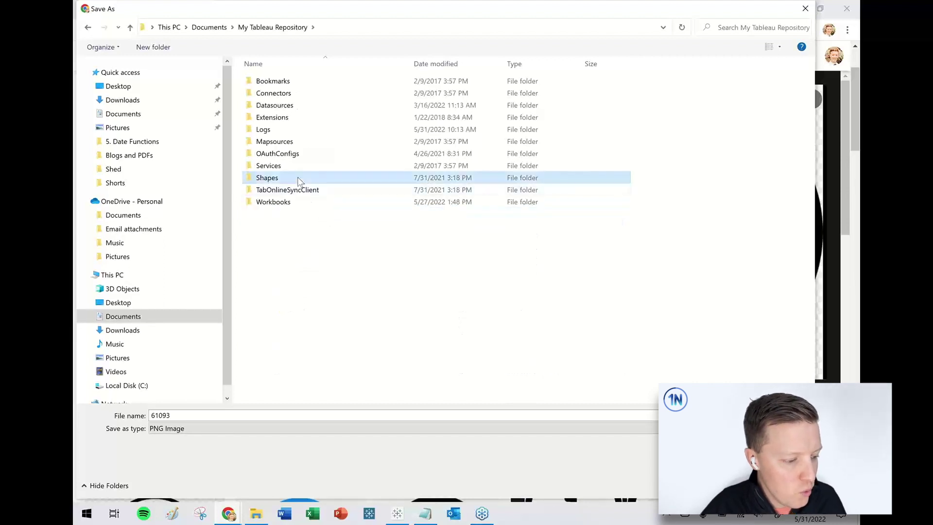
double_click(298, 178)
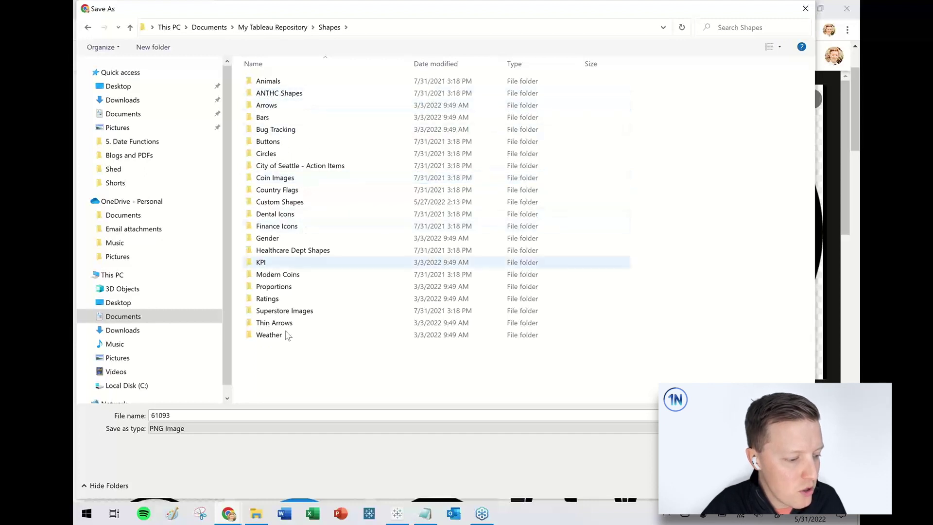
Create an 'Info Buttons' folder and save the icon there as FlatIcon Info.png.
right_click(261, 347)
mouse_move(215, 354)
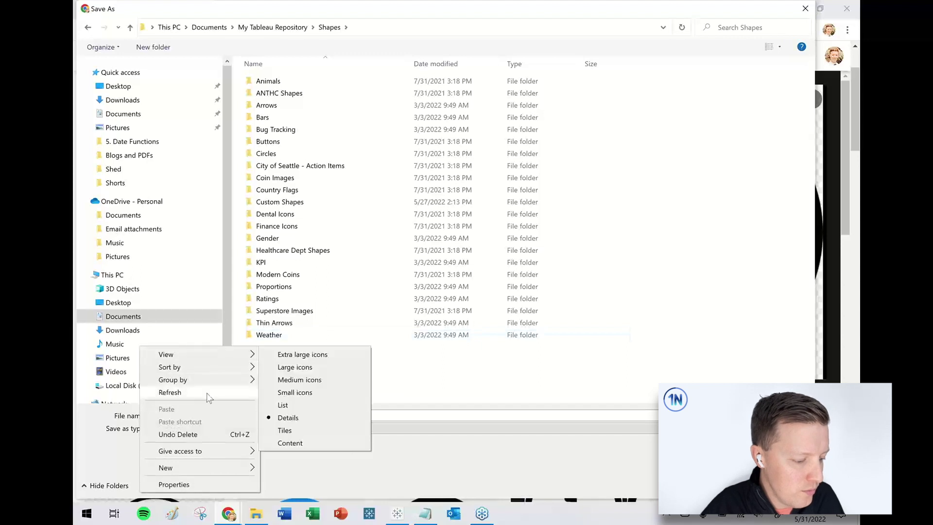
click(164, 51)
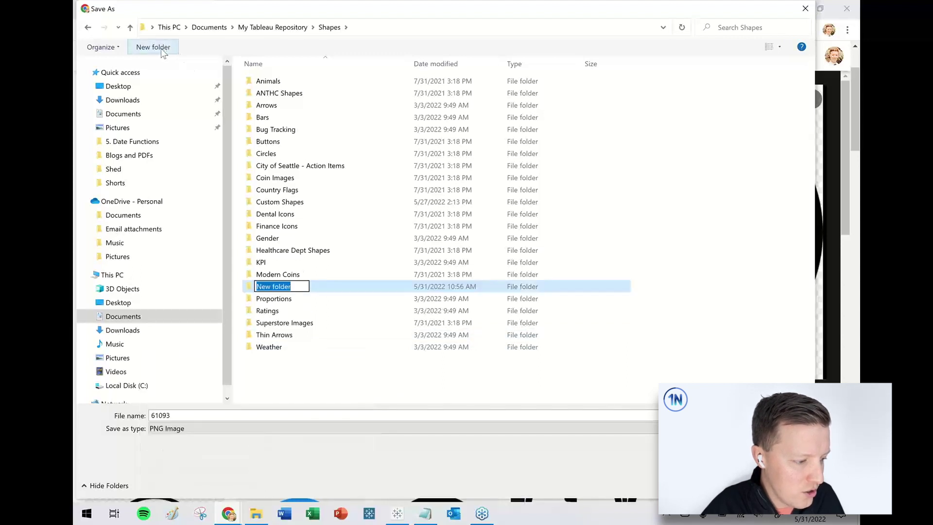
text(Info Buttons)
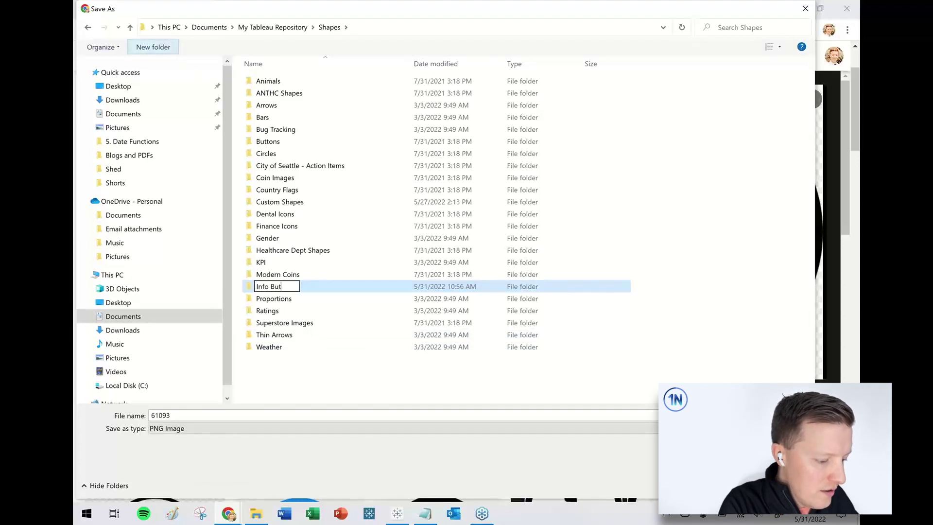
key(Return)
key(Return)
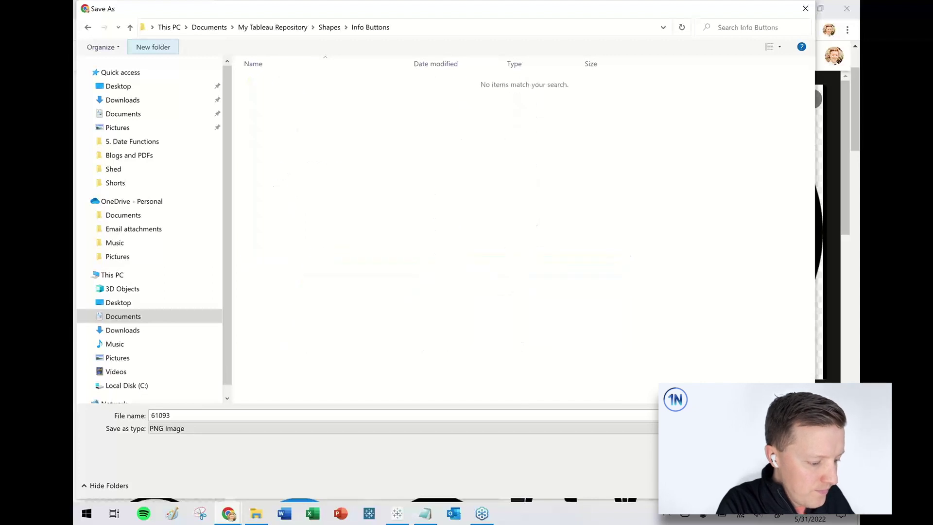
double_click(234, 416)
text(FlatIcon Info)
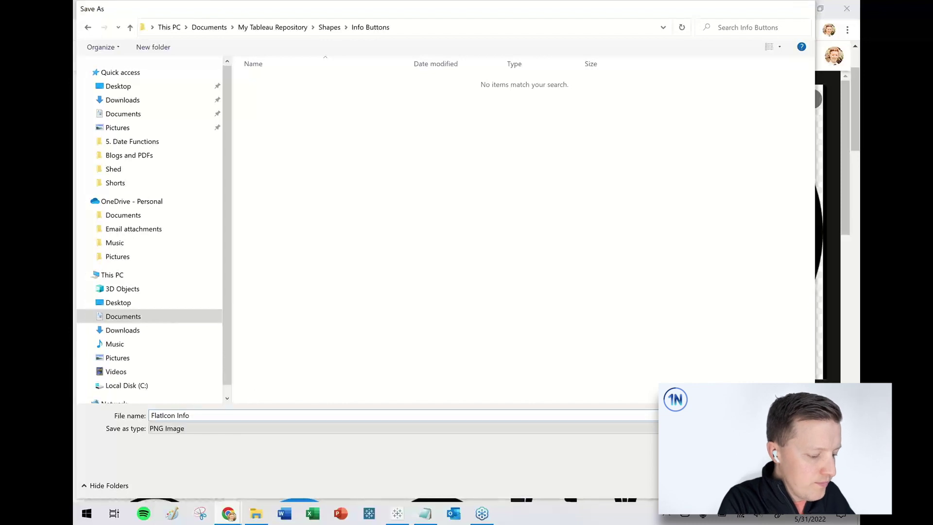
key(Return)
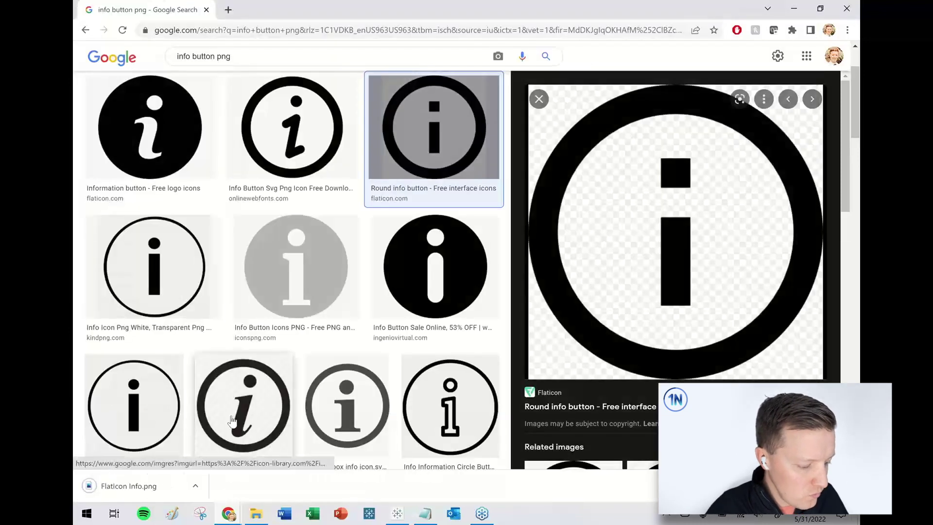
click(793, 9)
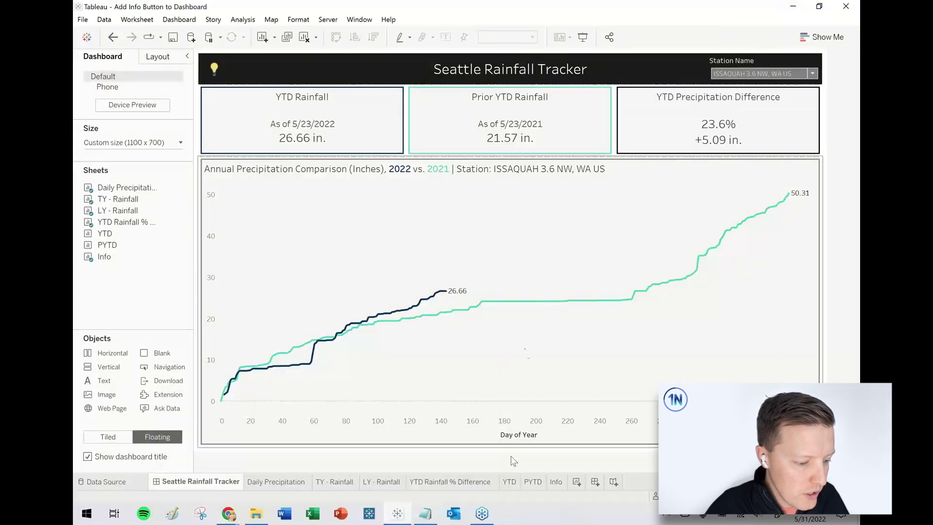
Reload shapes and give the Info sheet's item 1 the round info icon from the Info Buttons palette.
click(556, 482)
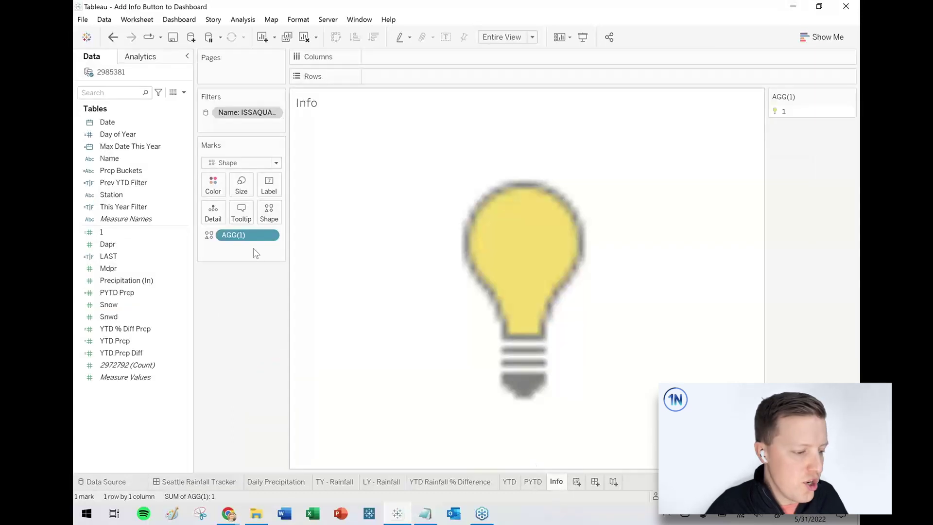
click(268, 212)
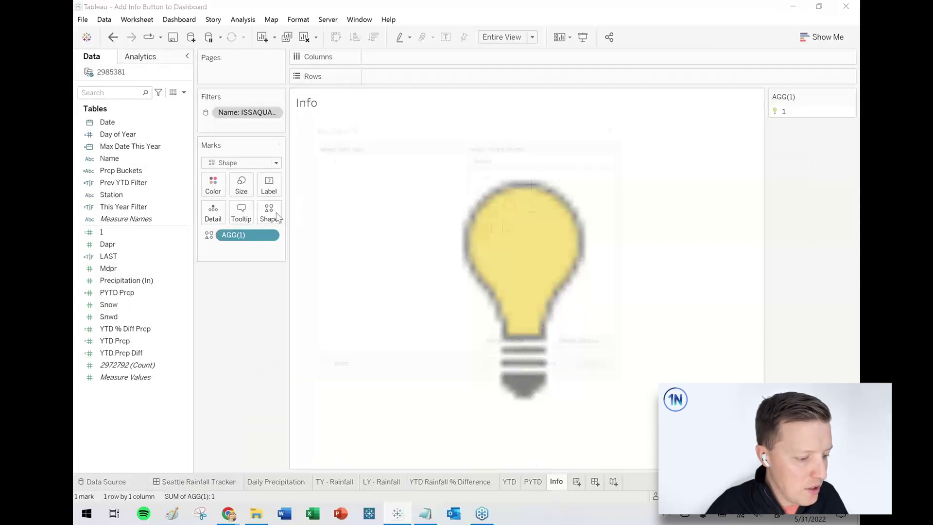
click(520, 157)
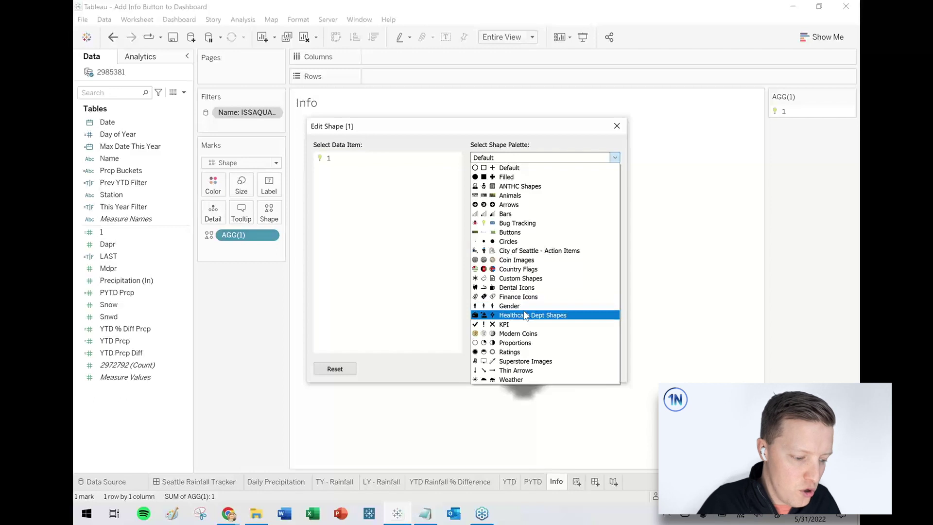
click(540, 160)
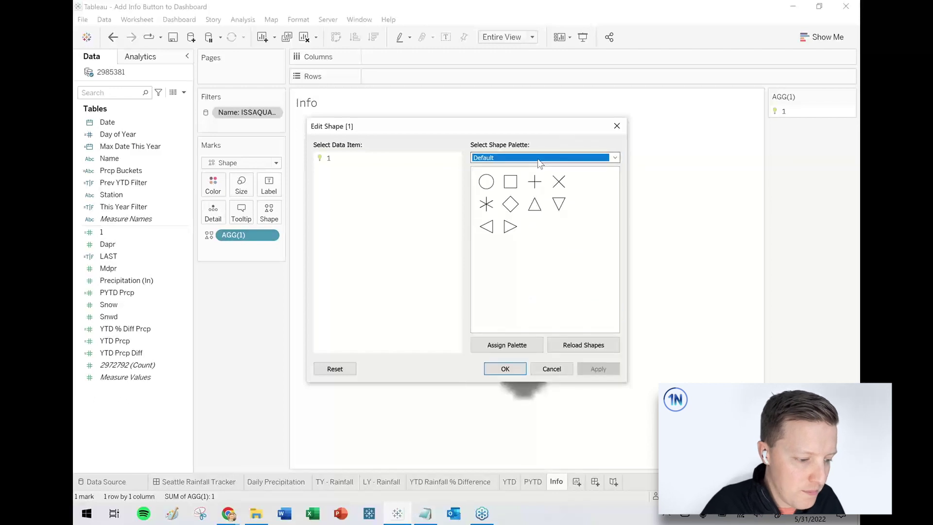
click(587, 350)
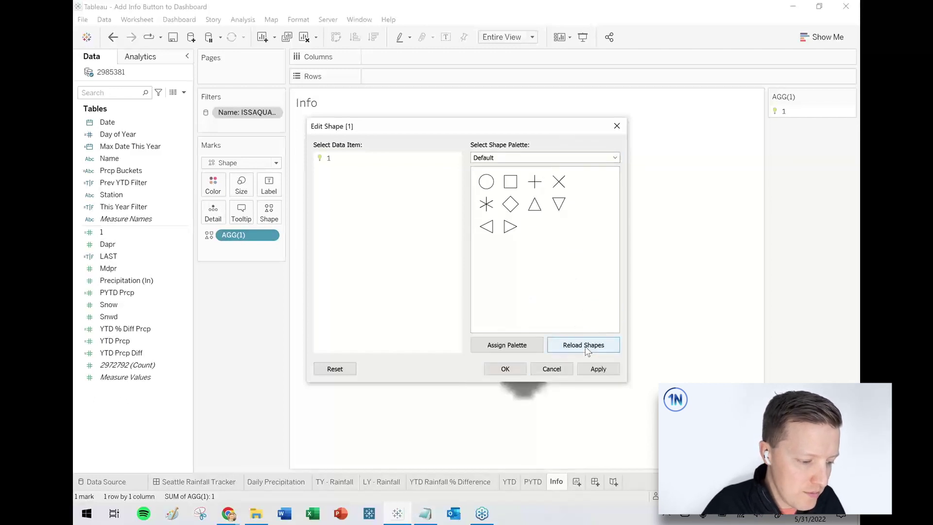
click(616, 159)
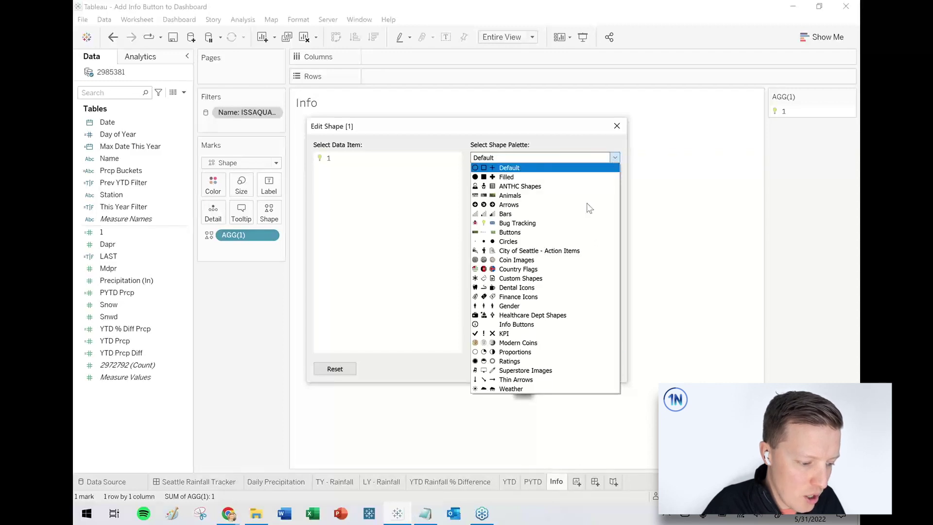
click(525, 325)
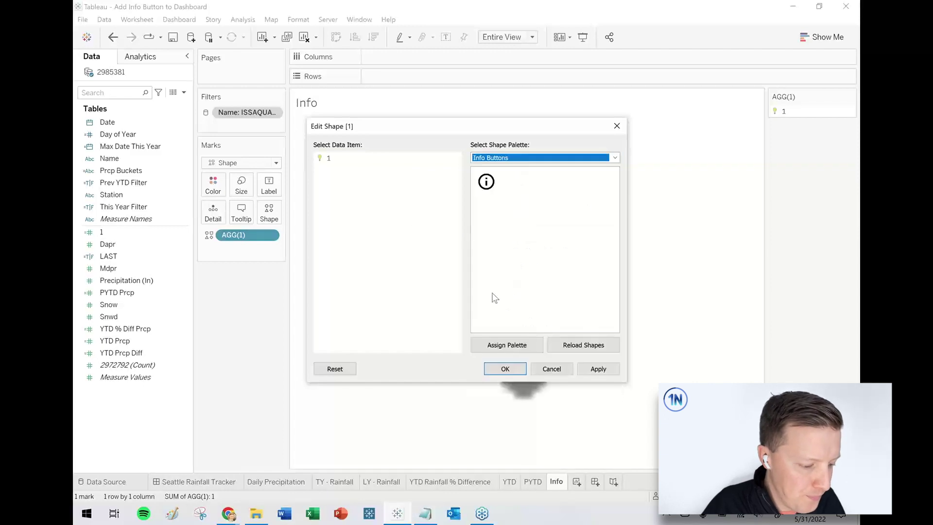
click(327, 159)
click(478, 176)
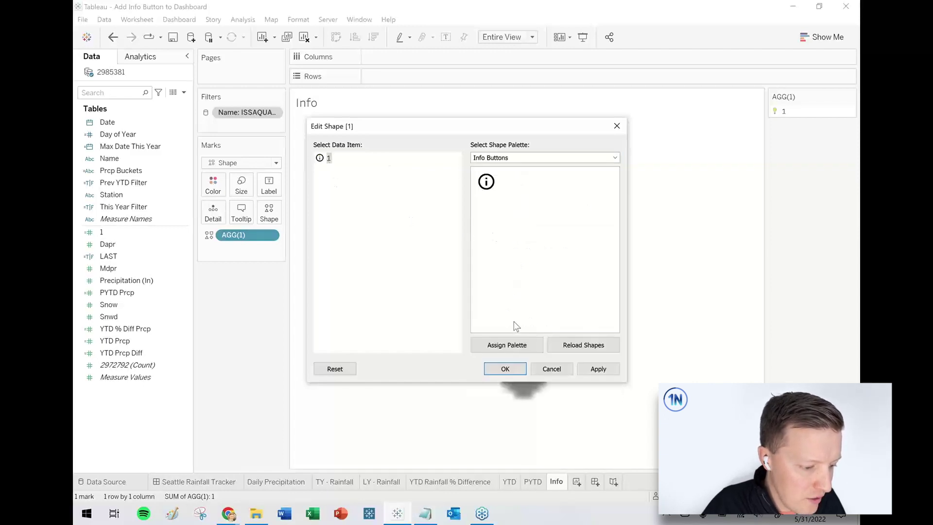
click(505, 367)
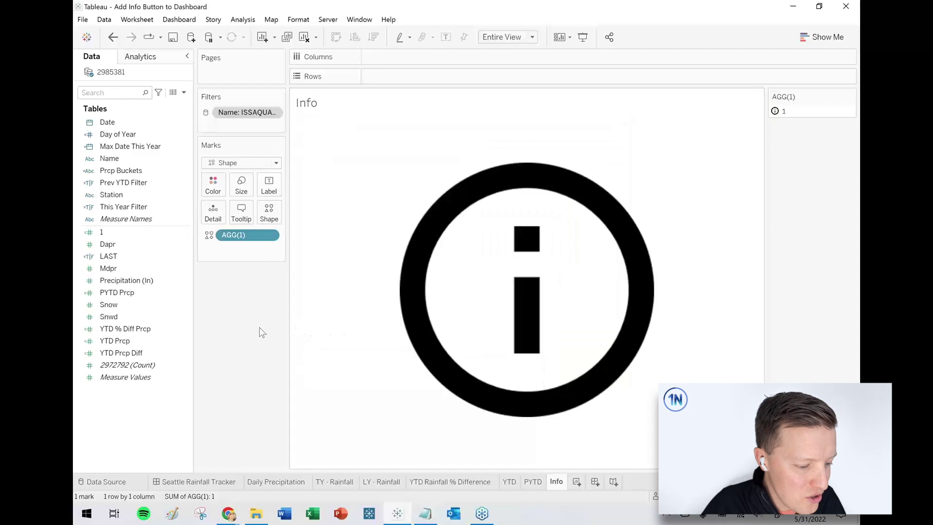
Colour the Info sheet's icon by AGG(1) and set item 1's colour to white (#ffffff).
click(203, 483)
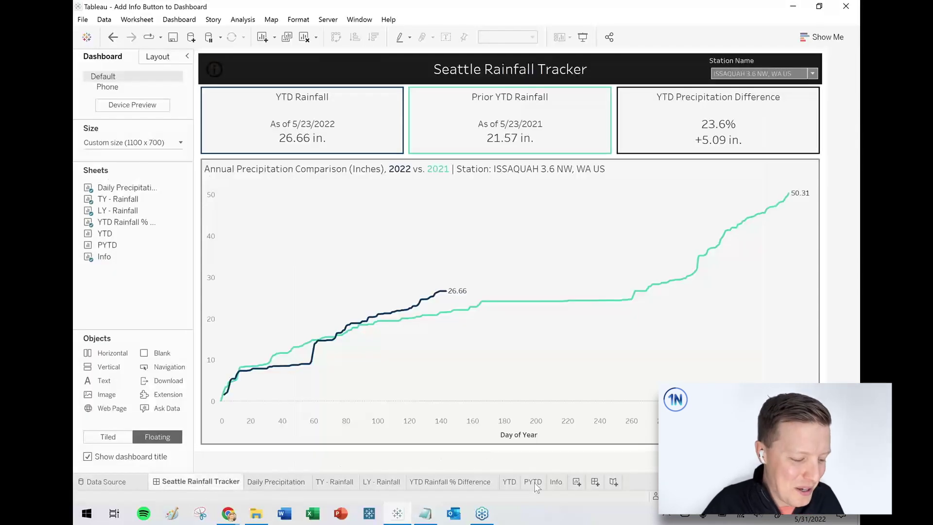
click(554, 481)
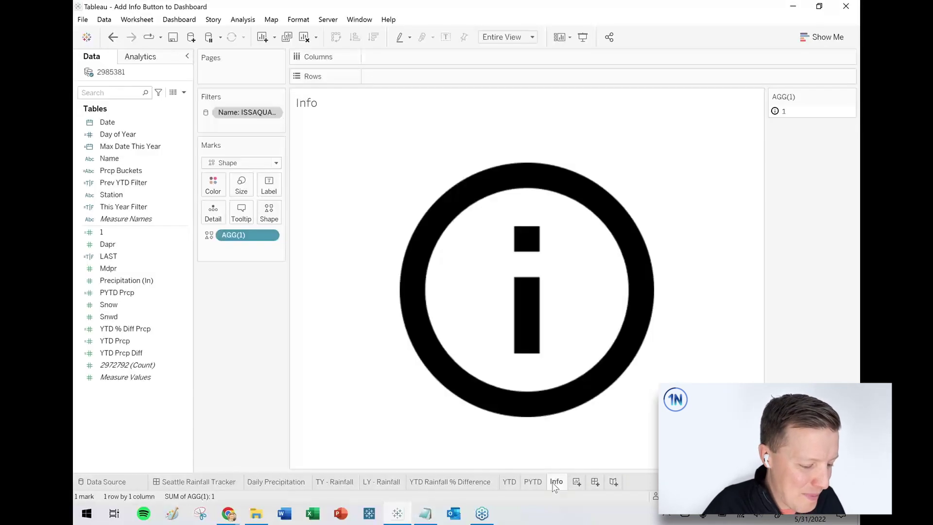
click(234, 237)
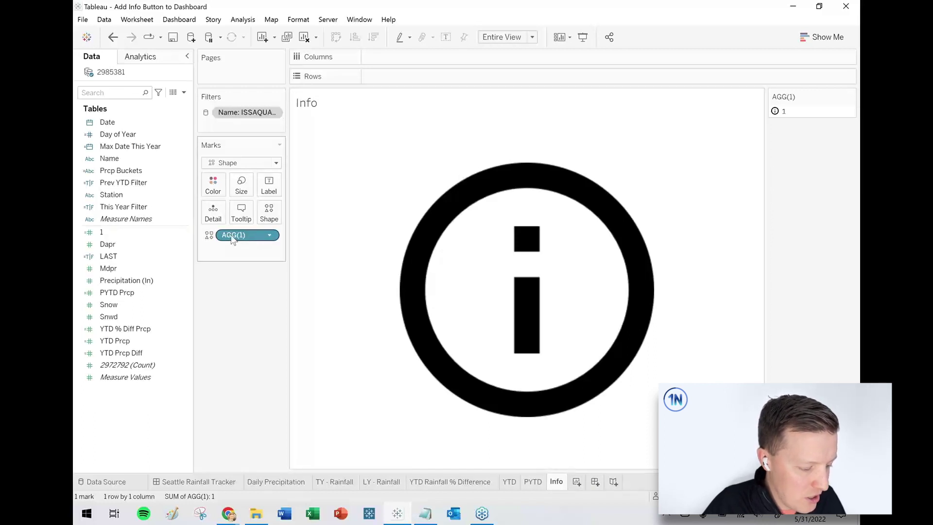
drag(233, 237, 212, 193)
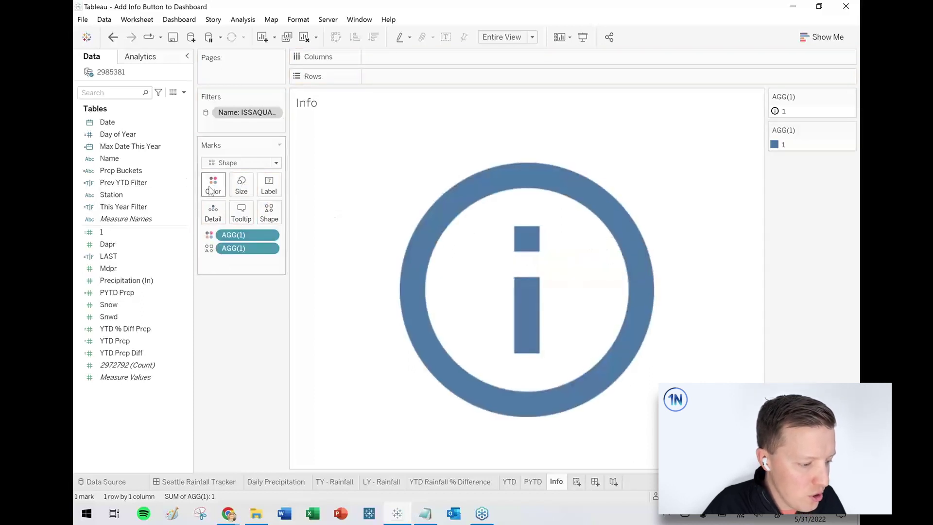
click(212, 187)
click(253, 222)
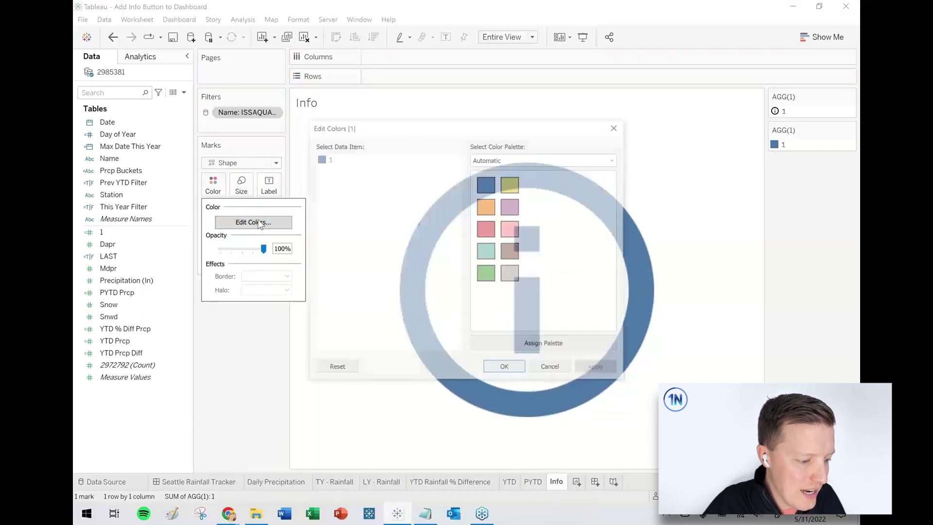
double_click(323, 161)
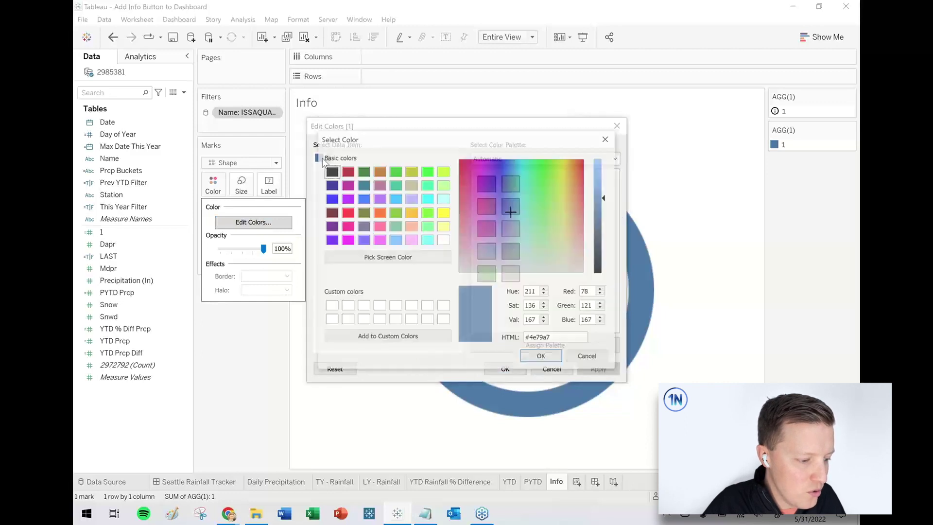
click(443, 240)
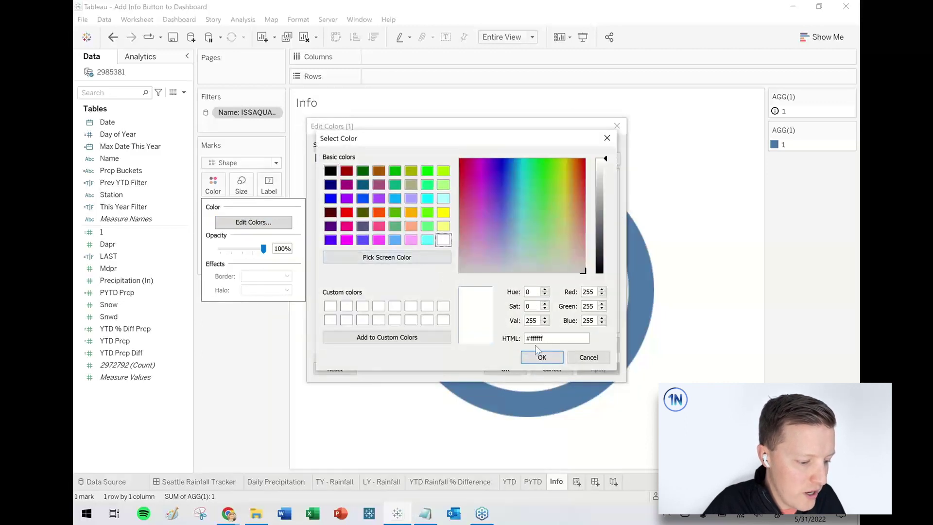
click(541, 358)
click(505, 369)
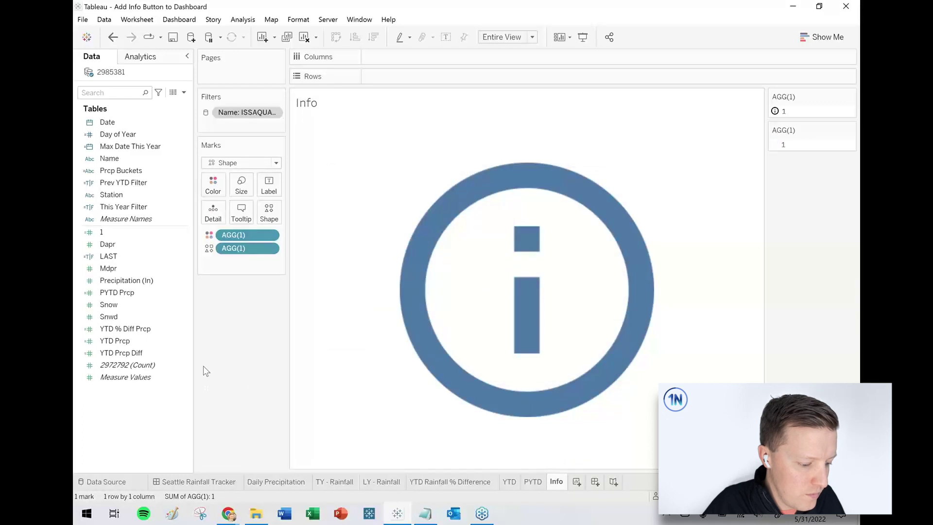
Check the white info icon's tooltip on the dashboard and review the Info sheet's tooltip text without changes.
click(201, 481)
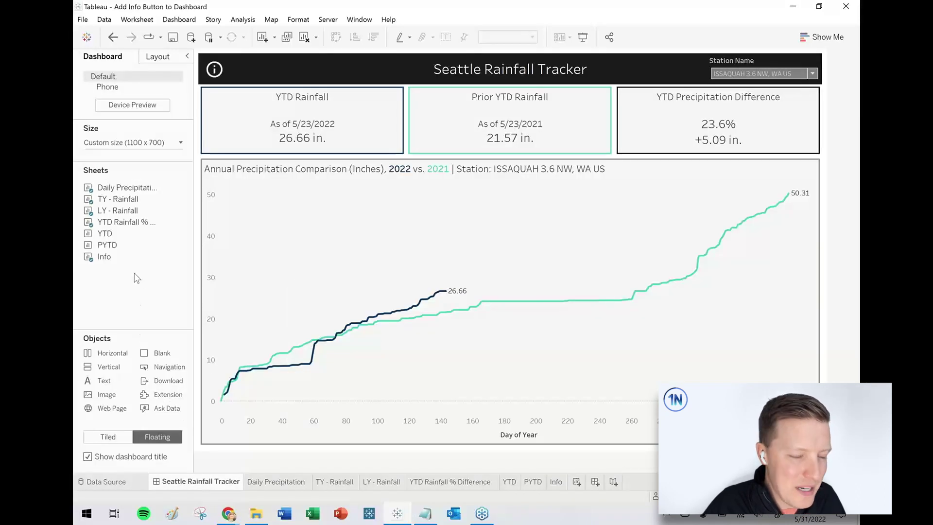
mouse_move(219, 71)
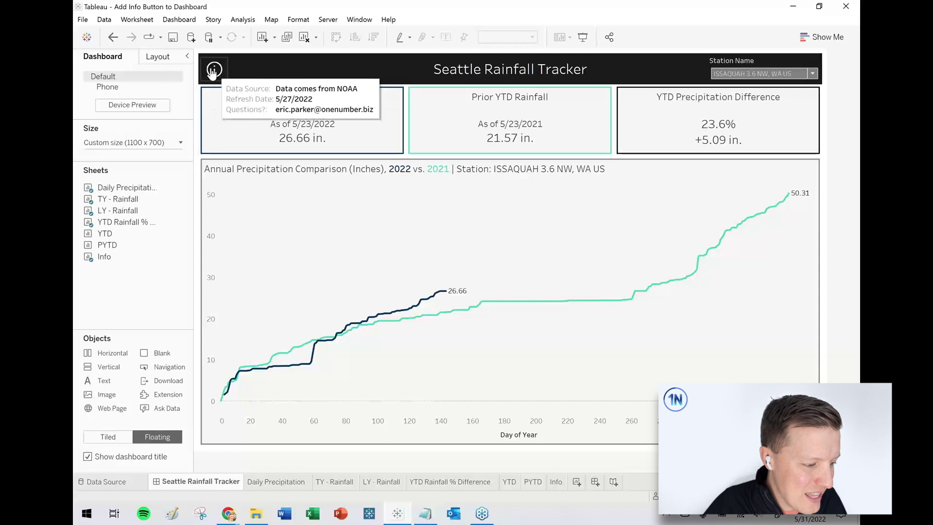
click(551, 481)
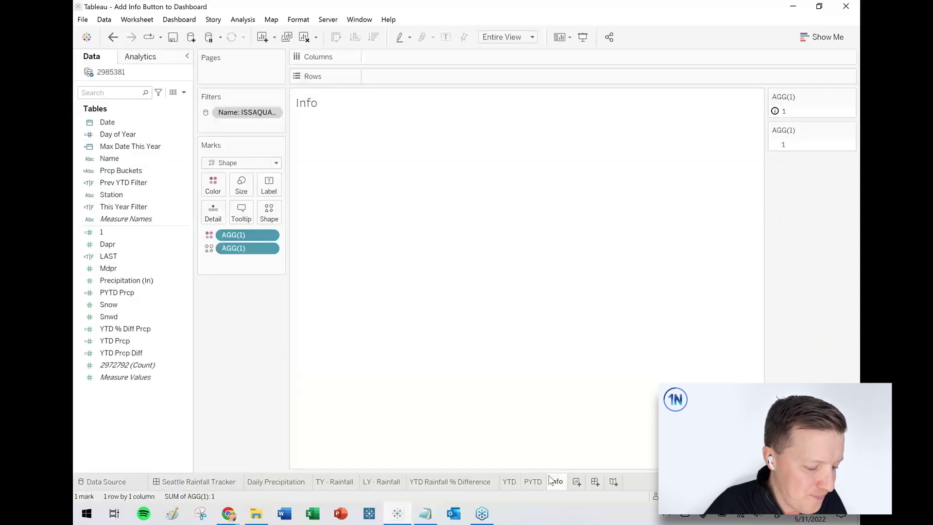
click(244, 212)
click(778, 124)
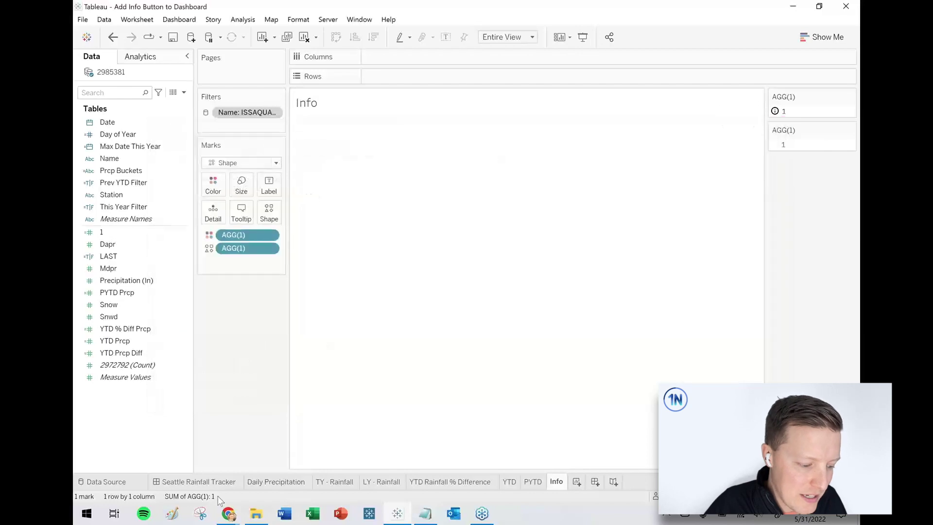
click(165, 482)
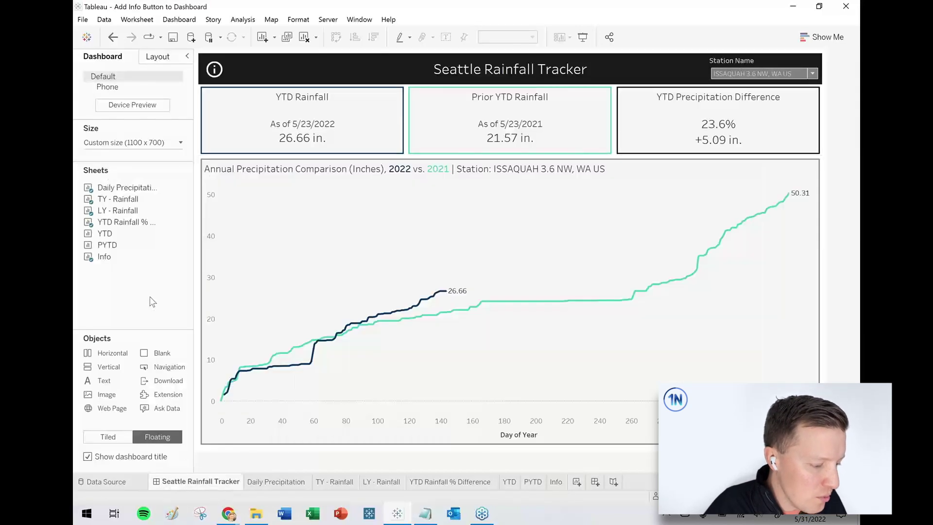